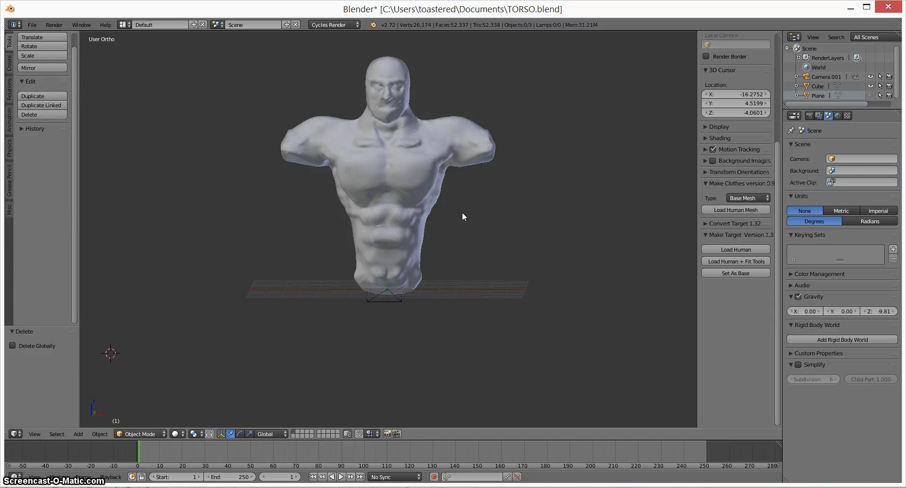
Orbit around the sculpted torso to see its side, three-quarter and opposite views, then zoom in
mouse_move(463, 211)
left_mouse_down()
mouse_move(407, 177)
mouse_move(408, 162)
mouse_move(453, 160)
mouse_move(471, 186)
left_mouse_up()
middle_click_drag(471, 186, 443, 161)
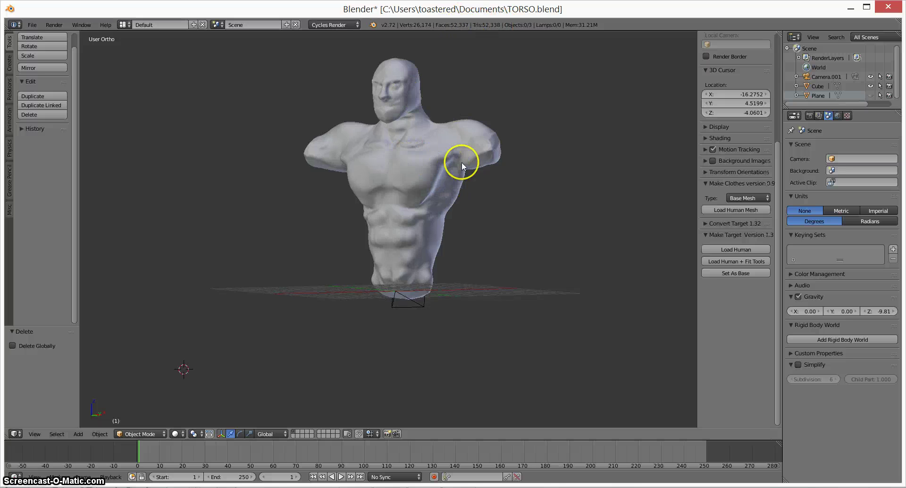
middle_click_drag(461, 157, 457, 171)
middle_click_drag(384, 196, 325, 196)
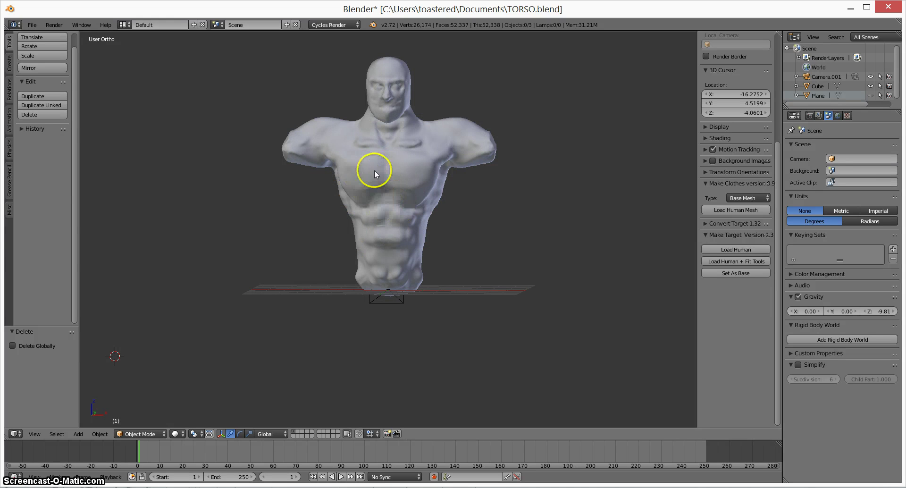
scroll(393, 194, "up", 4)
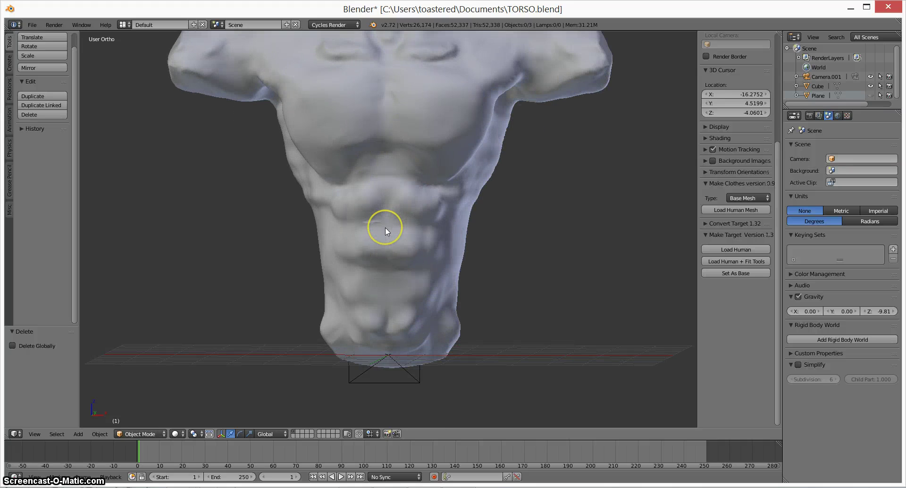
Level the view with the torso front, zoom out, and select Camera.001 below the model
middle_click_drag(384, 228, 381, 235)
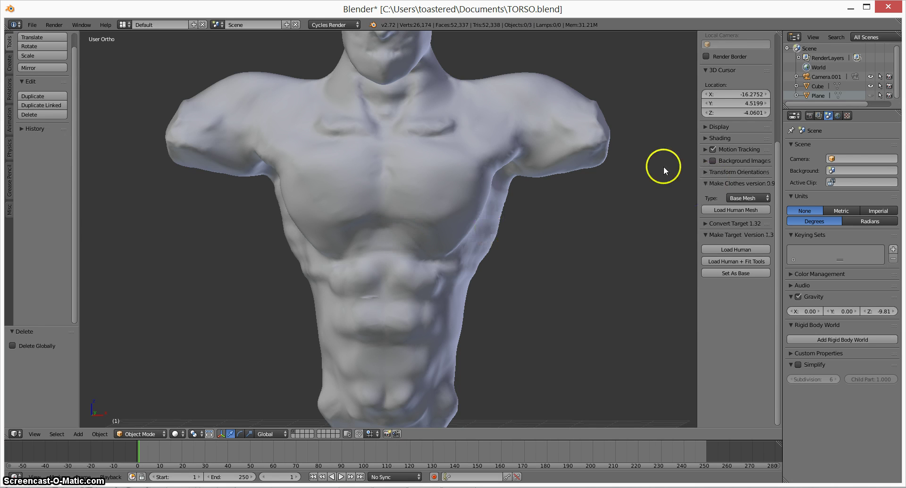
scroll(475, 174, "down", 5)
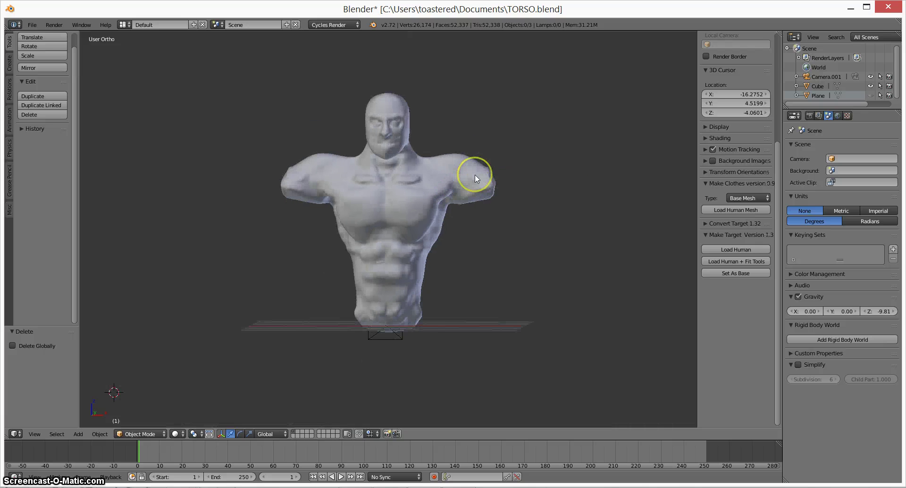
right_click(392, 332)
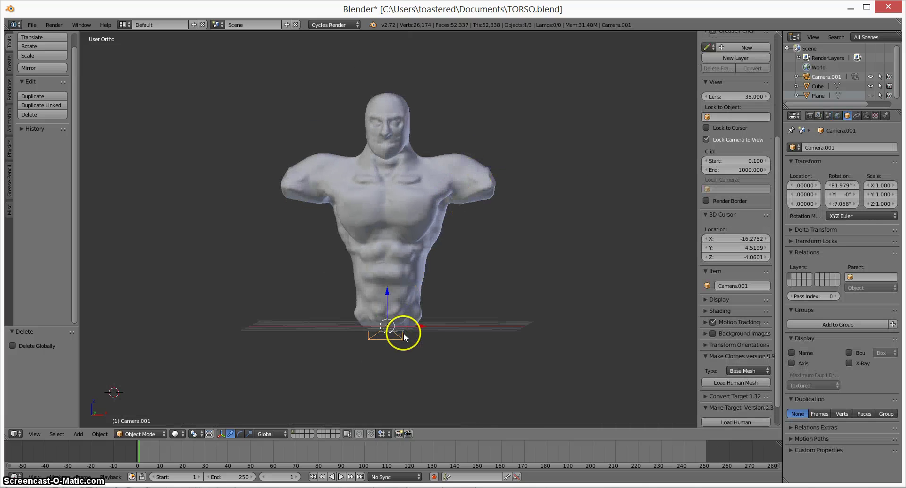
Delete the stray Camera.001 and inspect the torso from front, above and side-on
key("x")
left_click(400, 384)
middle_click_drag(449, 287, 381, 271)
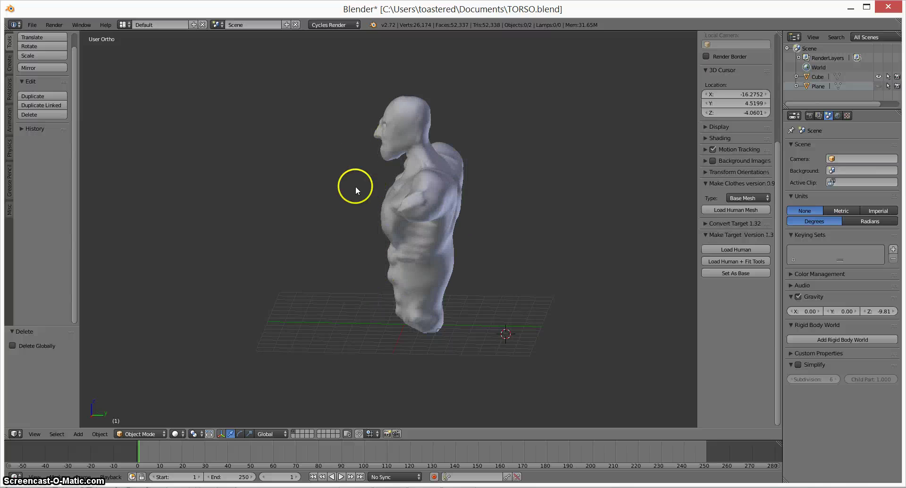
middle_click_drag(461, 232, 471, 229)
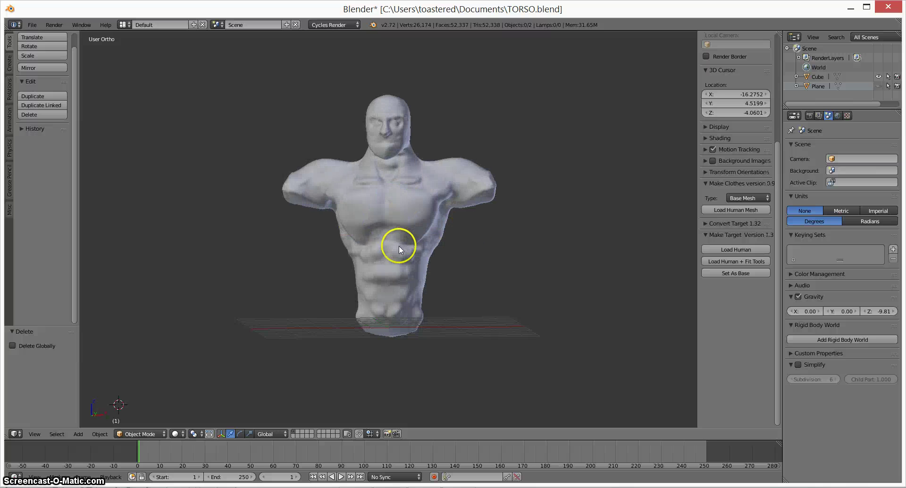
middle_click_drag(400, 248, 392, 212)
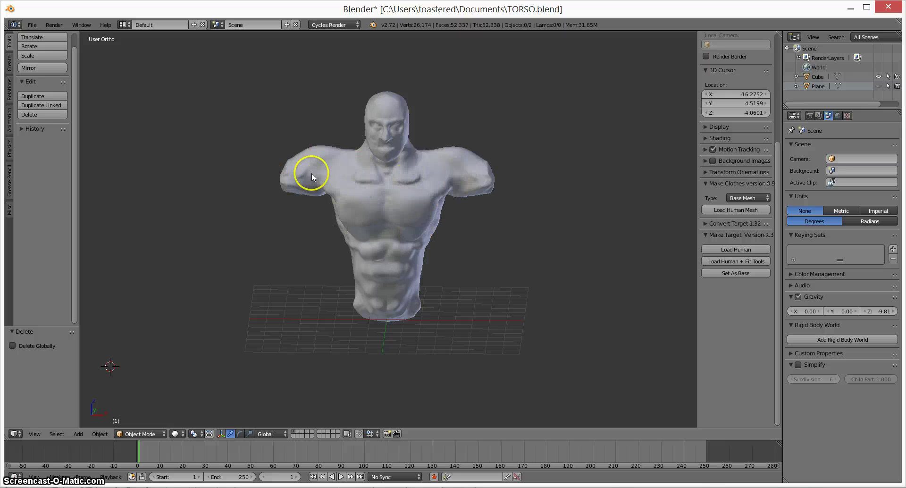
mouse_move(404, 217)
middle_mouse_down()
mouse_move(401, 193)
mouse_move(402, 213)
middle_mouse_up()
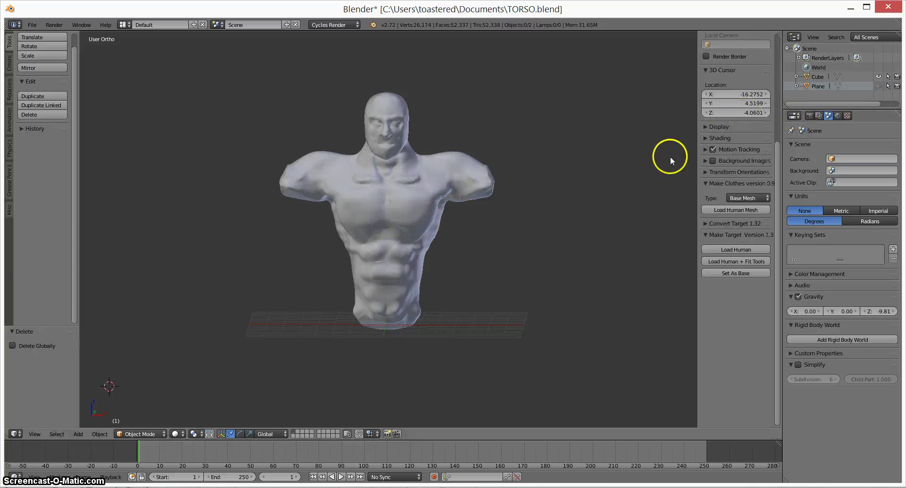
Select the Plane object and orbit to a near-front view of the torso
left_click(816, 86)
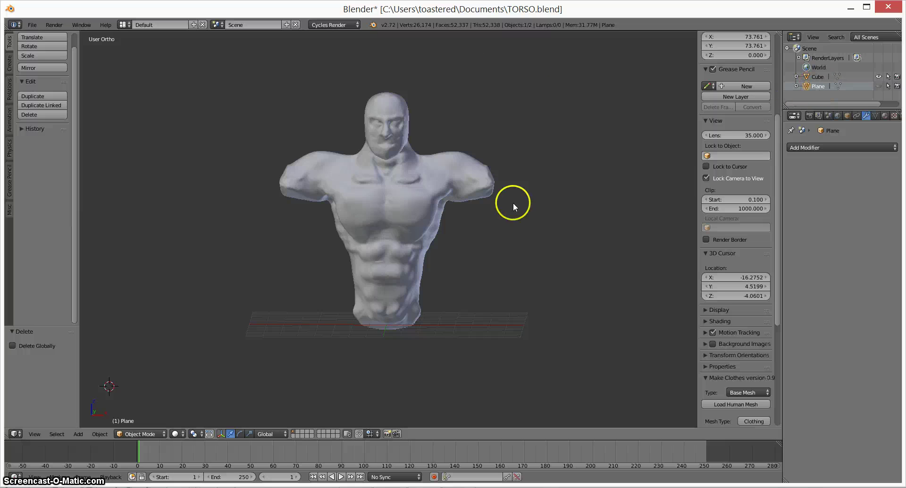
middle_click_drag(419, 237, 410, 239)
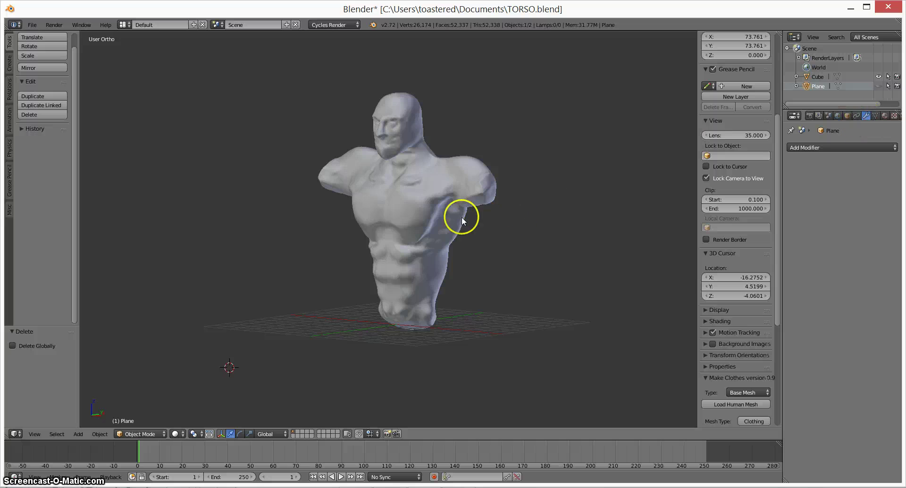
middle_click_drag(460, 216, 460, 210)
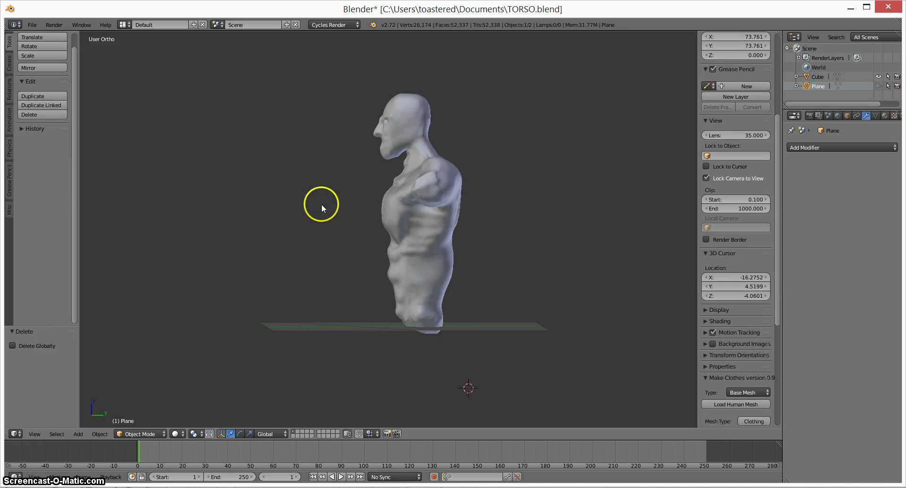
middle_click_drag(441, 202, 482, 201)
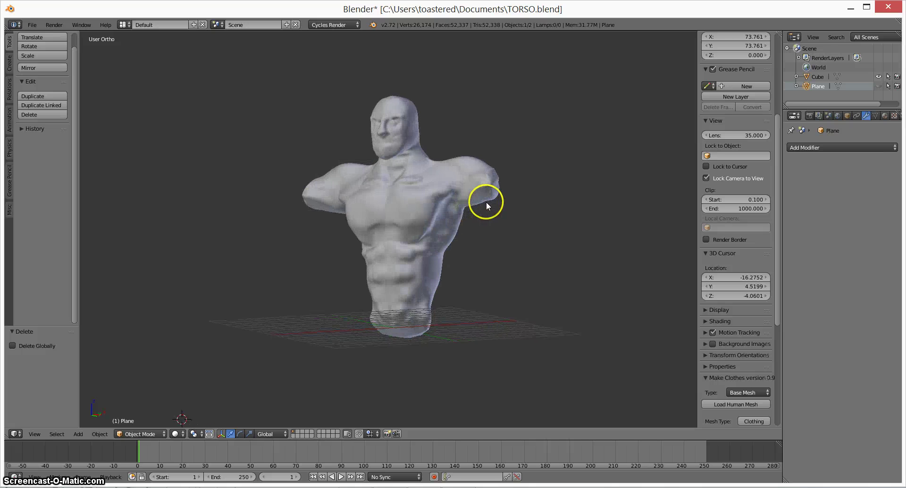
middle_click_drag(442, 245, 457, 242)
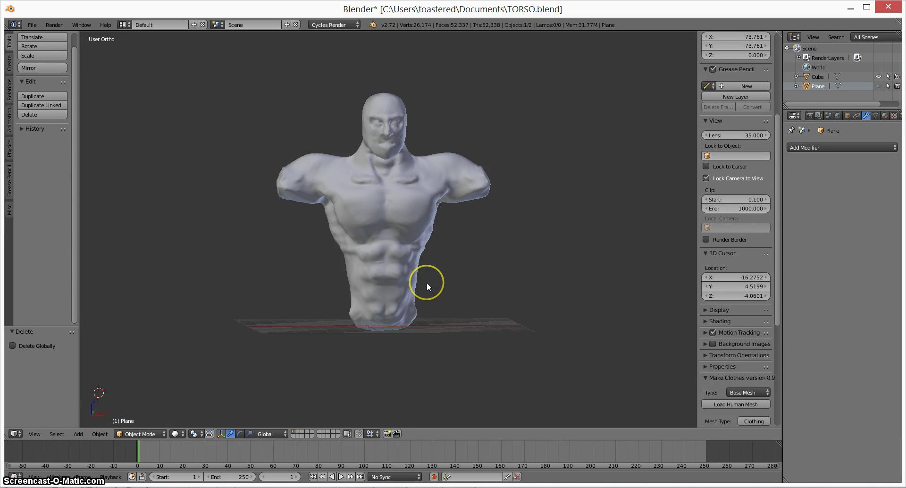
Add a new plane at the world origin and rotate it 90° about X so it stands upright
key("shift+c")
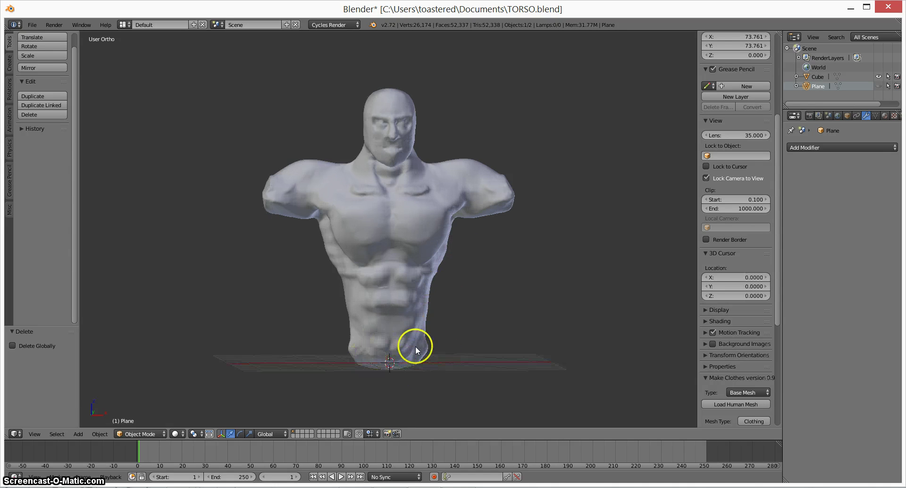
key("shift+a")
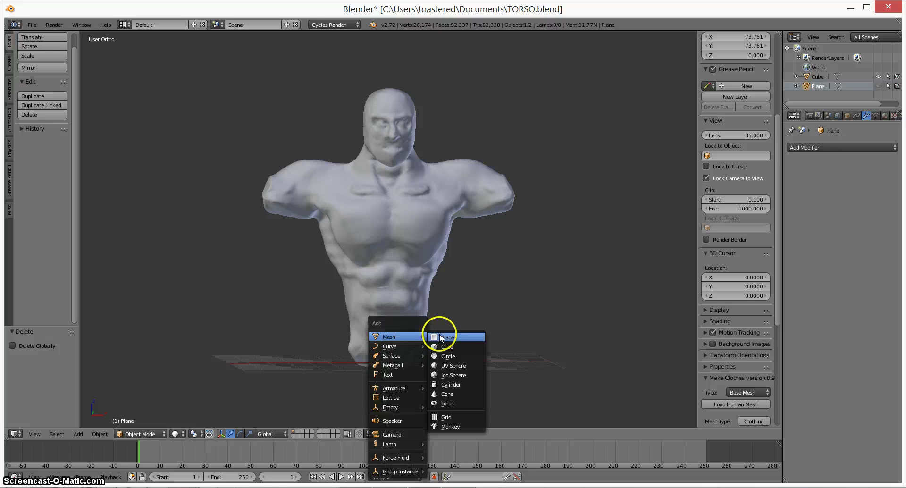
left_click(440, 335)
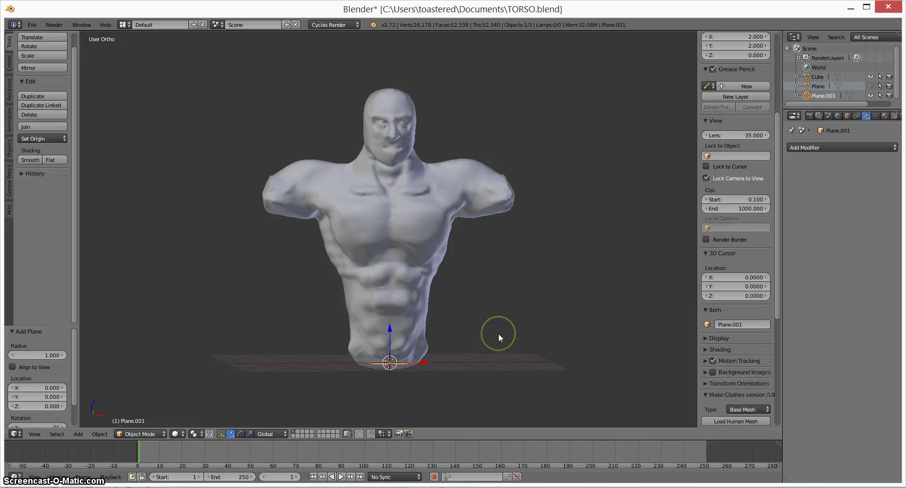
key("r")
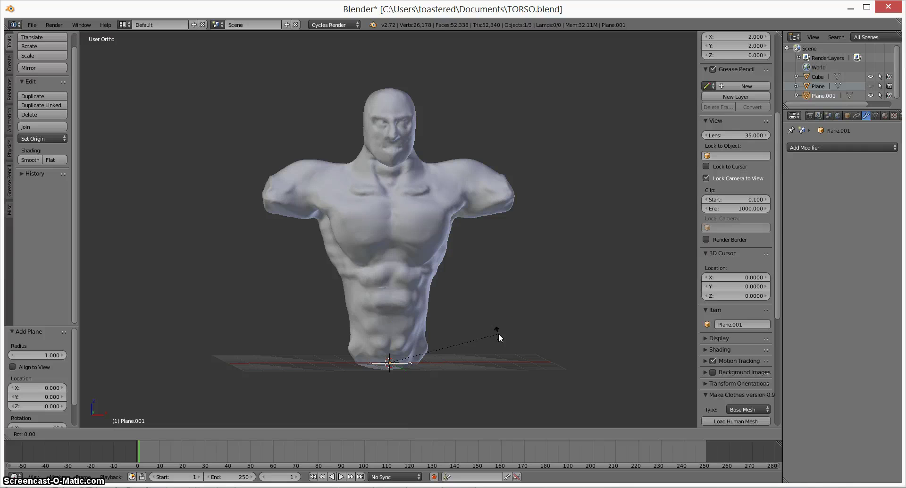
key("x")
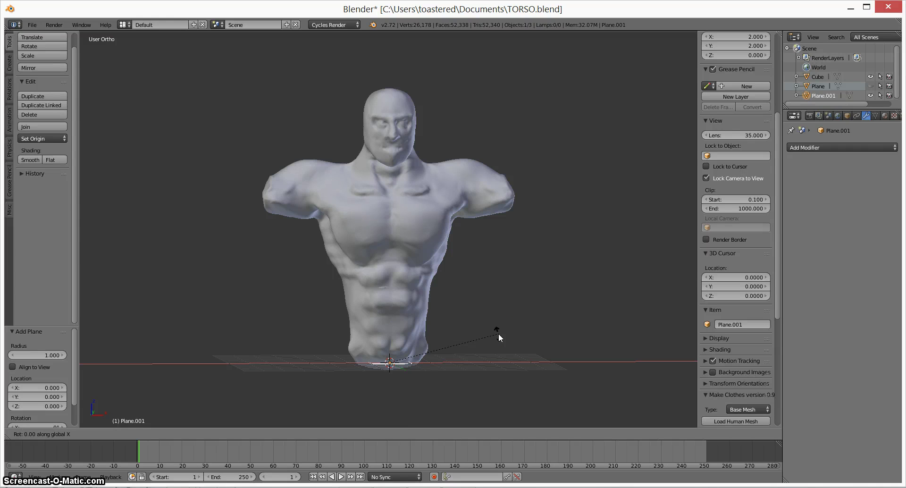
type("90")
key("Return")
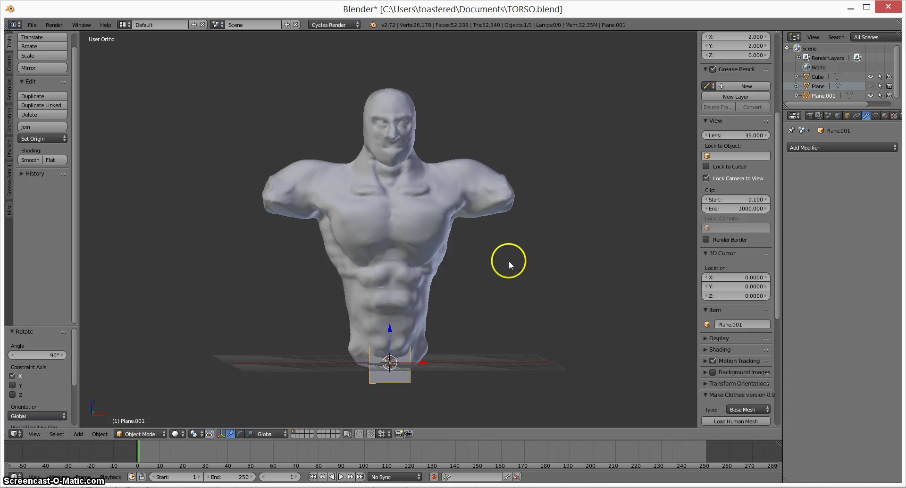
From the Right view, move the plane to Y -2.053, Z 6.976 in front of the chest
key("KP_3")
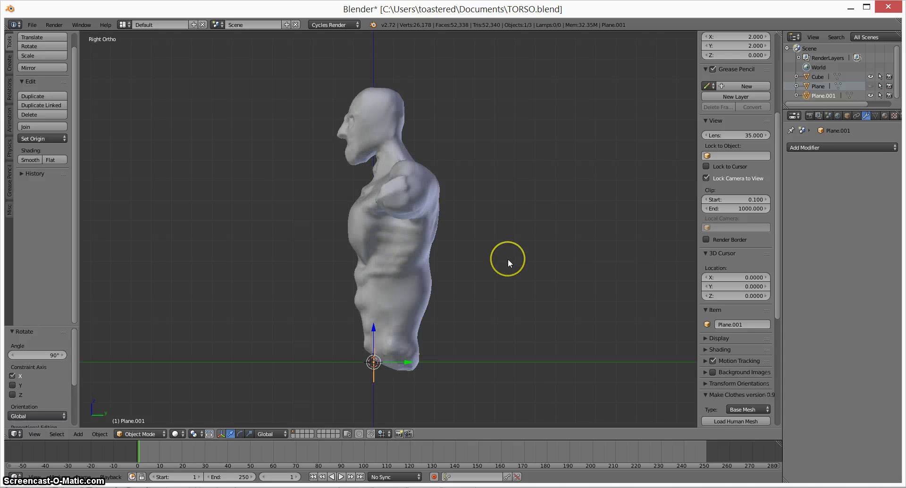
key("g")
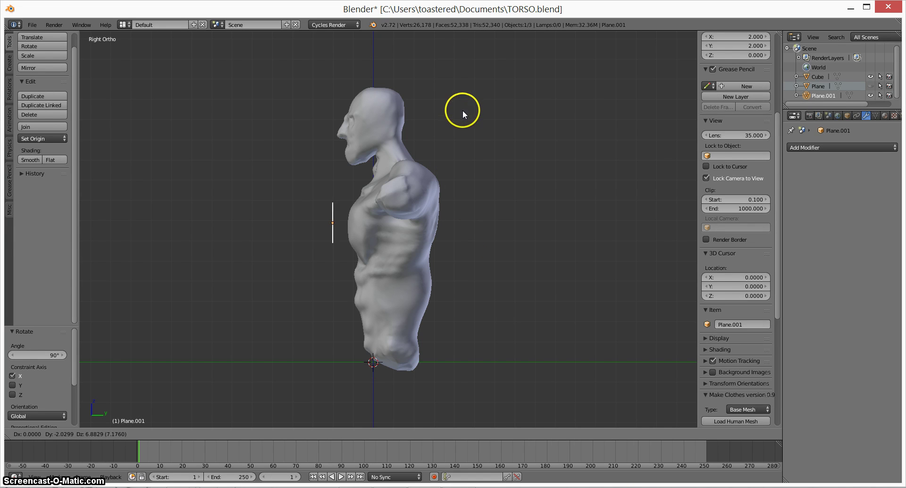
left_click(463, 112)
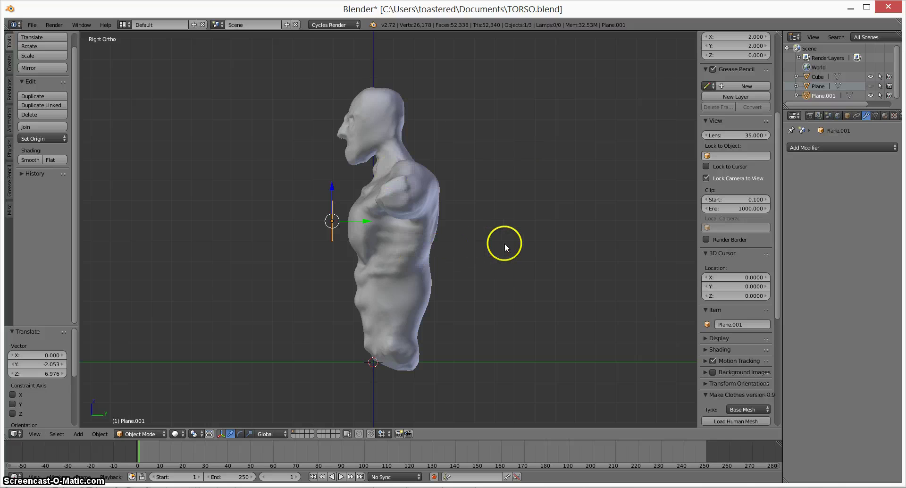
middle_click_drag(504, 243, 510, 248)
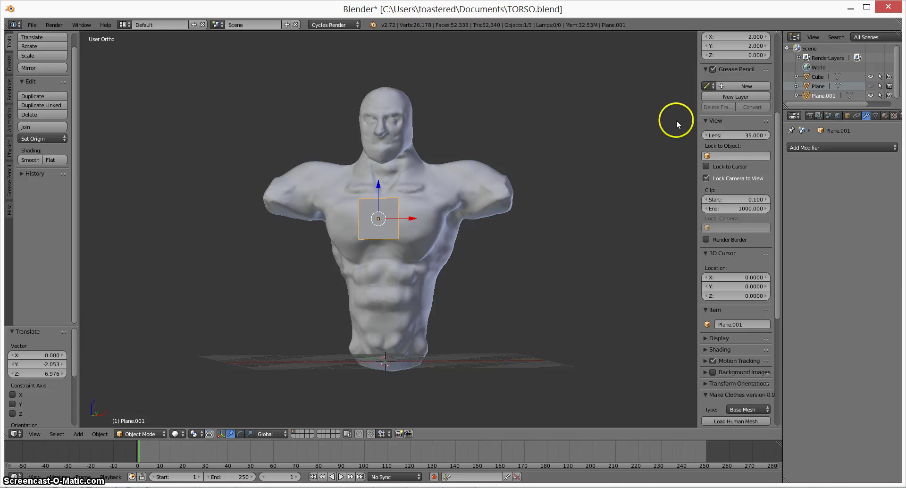
Add an X-axis Mirror modifier with Merge on to Plane.001 and check it against the torso
left_click(856, 143)
left_click(706, 244)
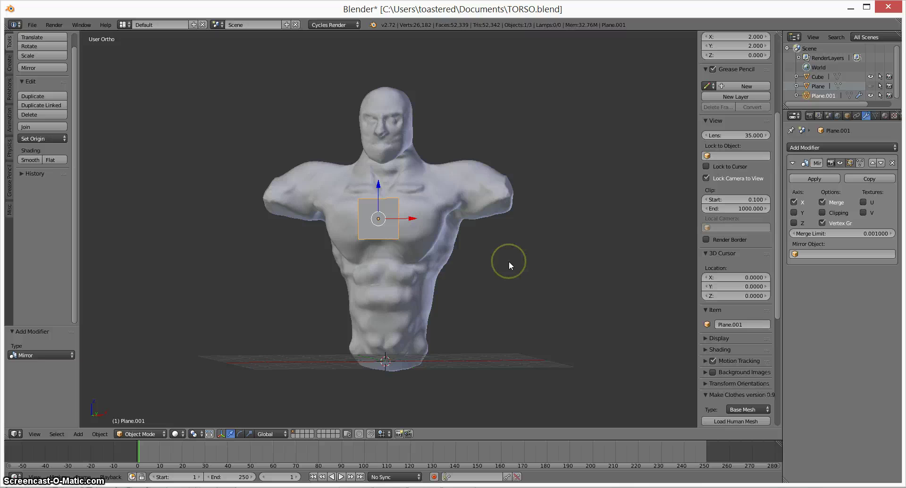
key("KP_1")
scroll(440, 221, "up", 1)
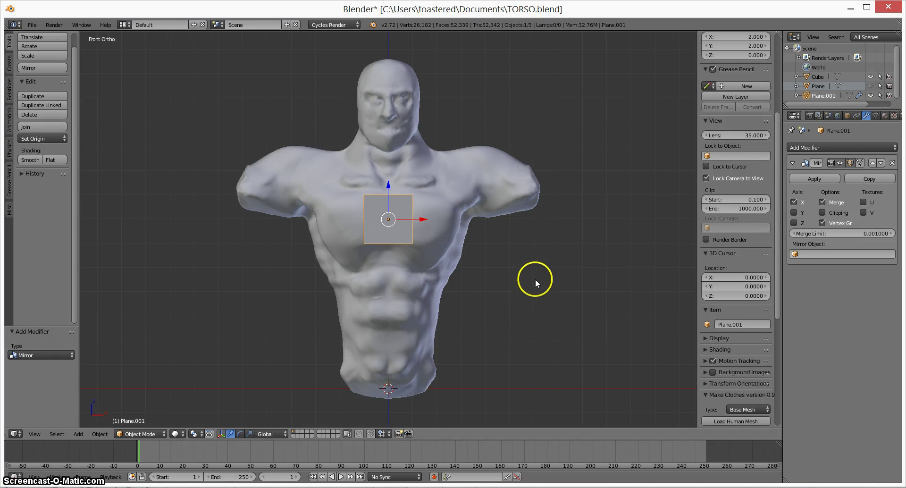
middle_click_drag(535, 279, 463, 287)
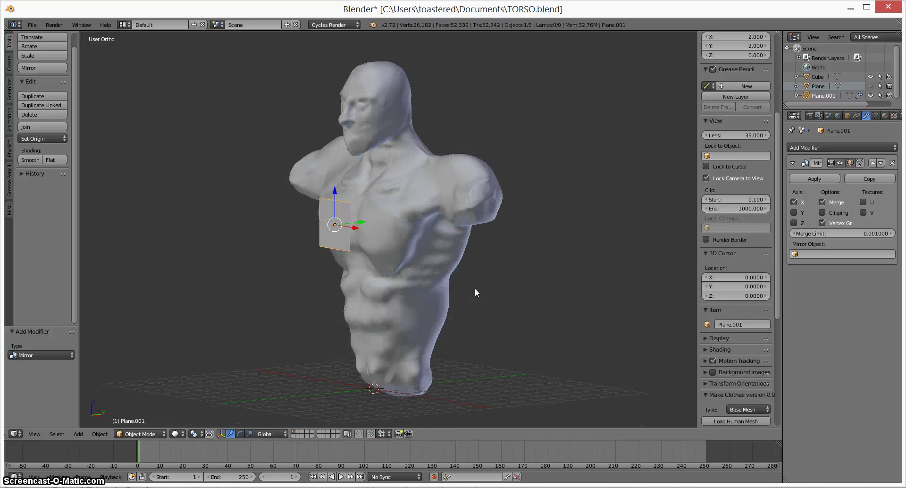
Return to front view, zoom in on the plane, and enter Edit Mode
key("KP_1")
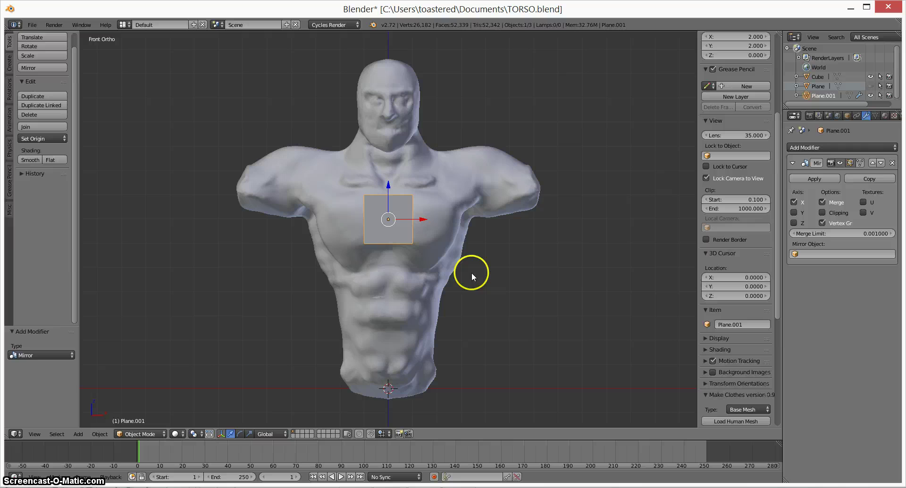
scroll(422, 219, "up", 1)
scroll(440, 257, "up", 3, "shift")
key("Tab")
Delete three of the plane's four vertices, leaving a single vertex
right_click(426, 229)
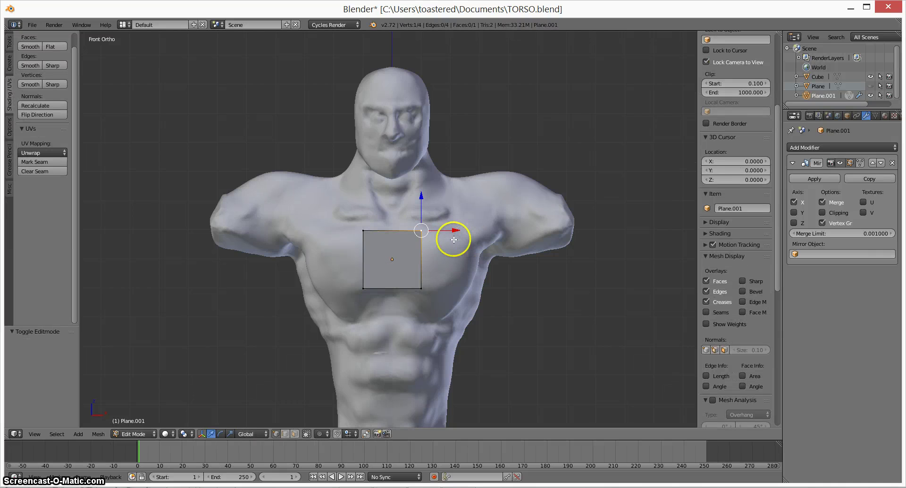
right_click(423, 288)
key("x")
left_click(417, 288)
right_click(420, 231)
key("x")
left_click(421, 231)
right_click(363, 286)
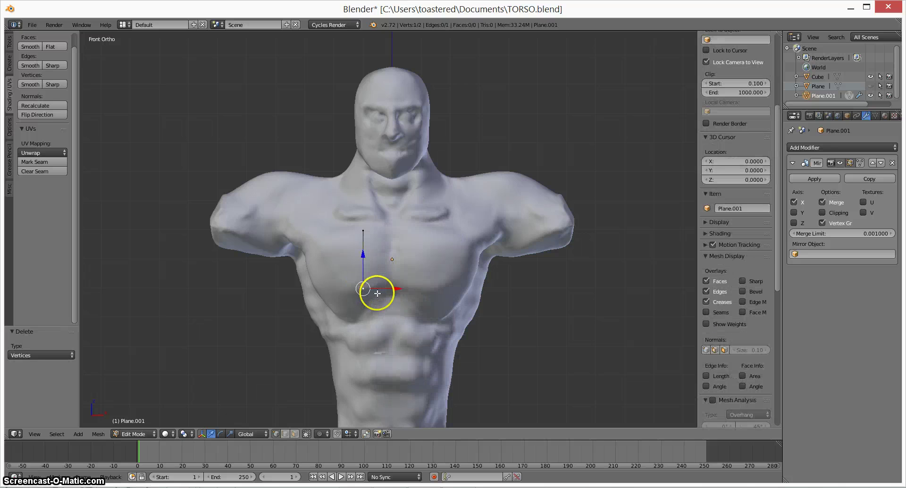
key("x")
left_click(376, 288)
Move the remaining vertex to the chest centre line and enable Clipping on the Mirror modifier
right_click(363, 236)
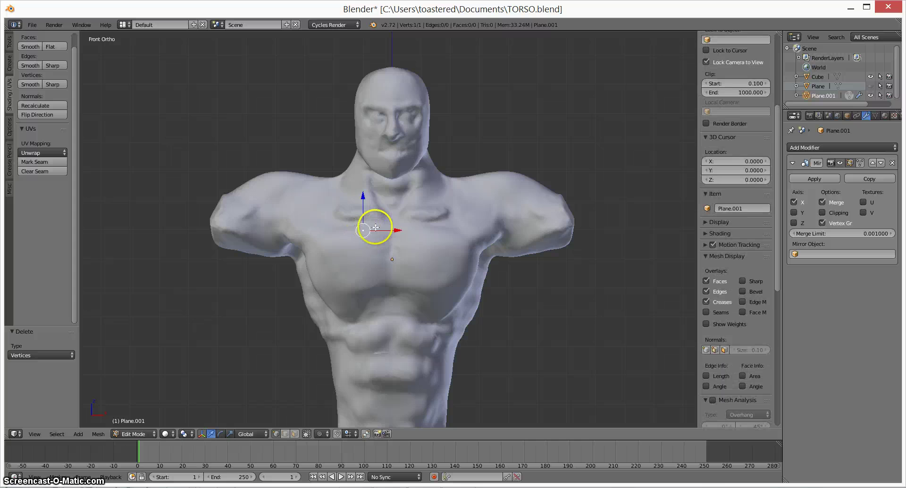
key("g")
left_click(405, 230)
left_click(823, 212)
key("g")
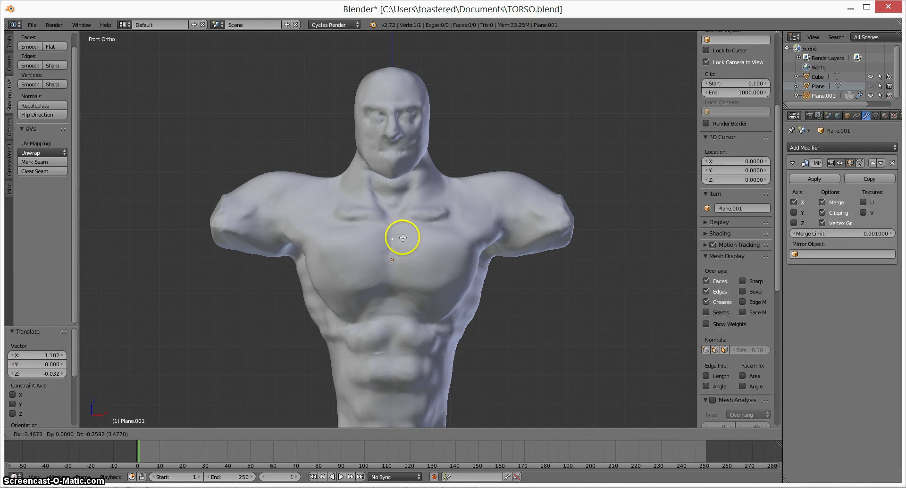
Set the start vertex low on the centre line, disable clipping, and extrude vertices along the lower pectoral
left_click(395, 289)
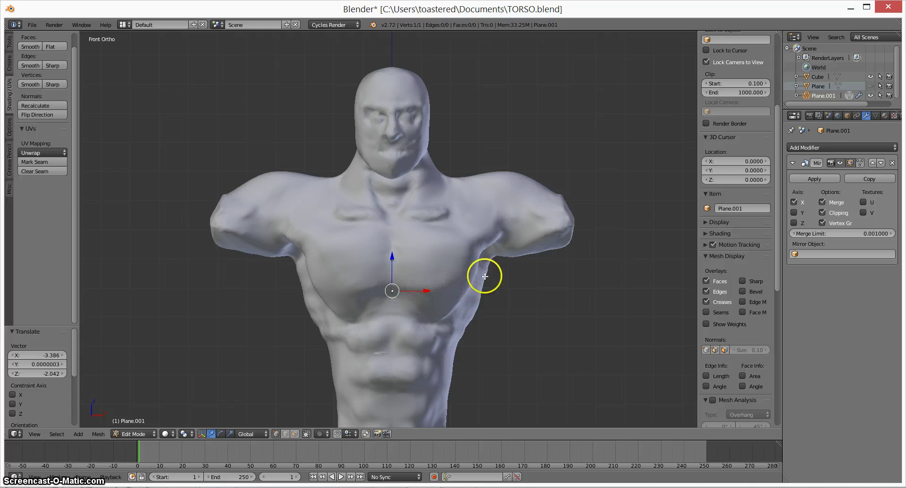
left_click(821, 213)
key("e")
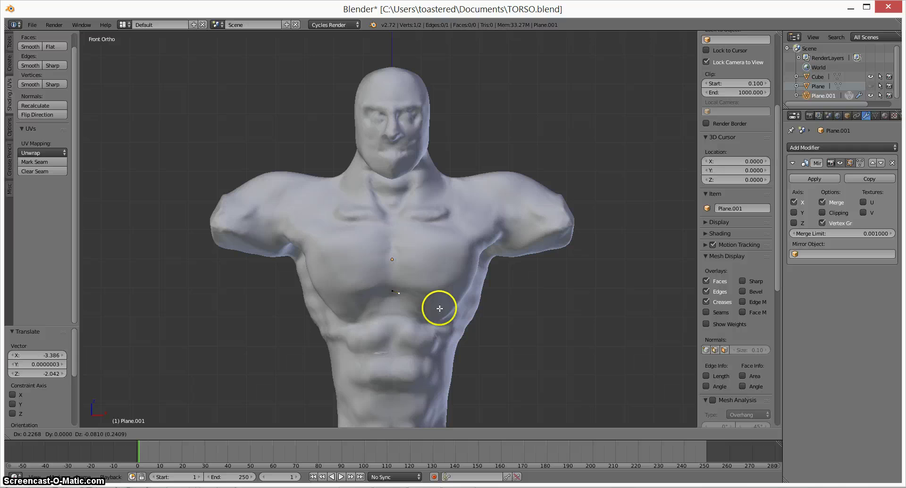
left_click(446, 314)
key("e")
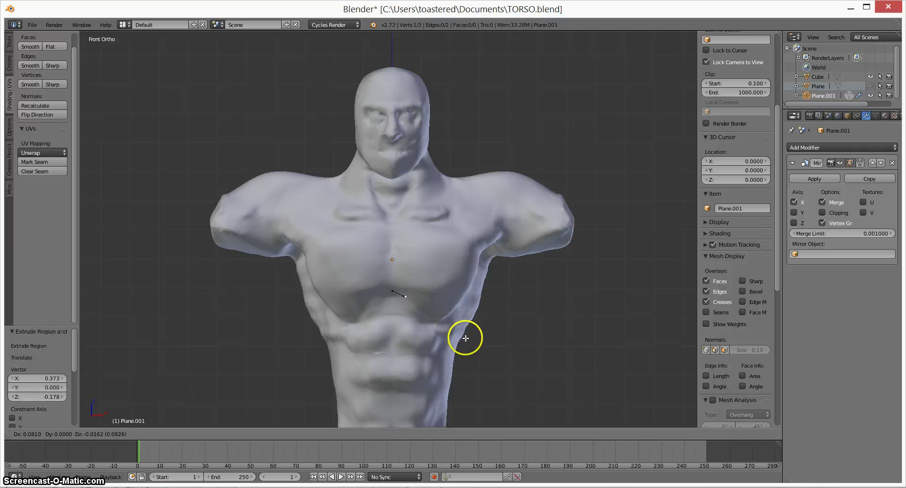
left_click(470, 345)
key("e")
left_click(479, 358)
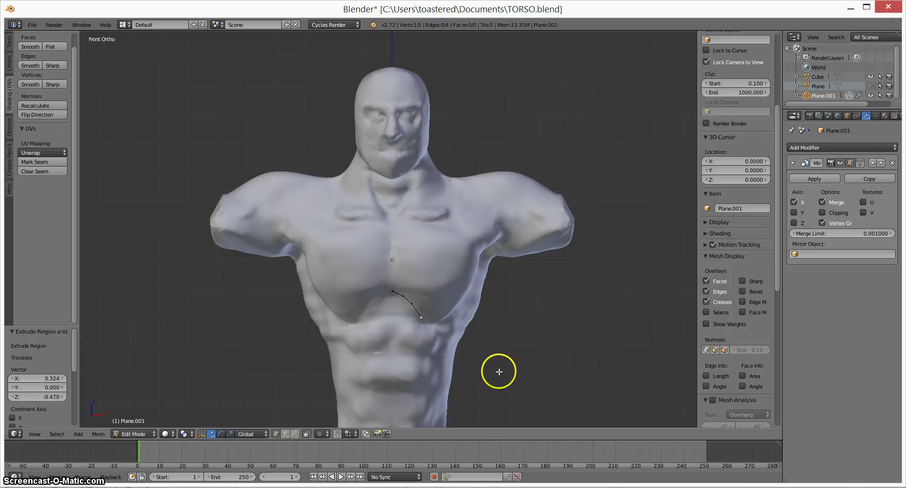
Extrude vertices under the pectoral, around its outer corner and up the chest side to the armpit
key("e")
left_click(490, 364)
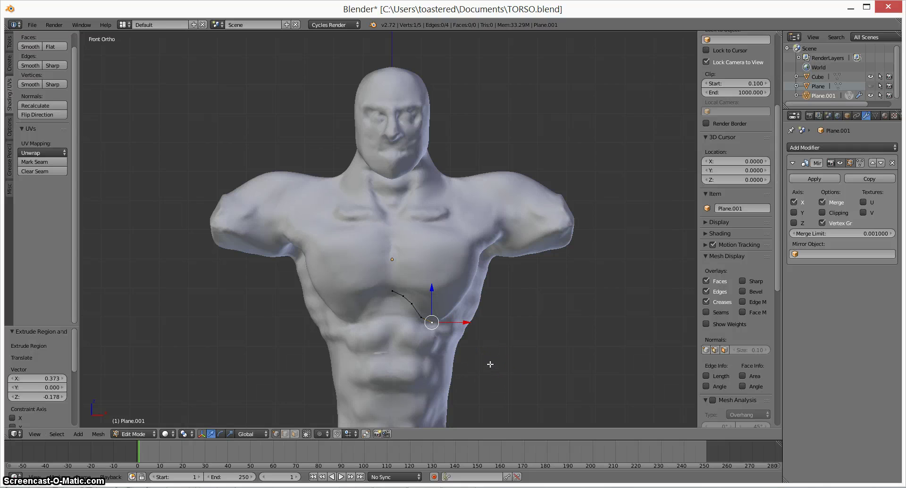
key("e")
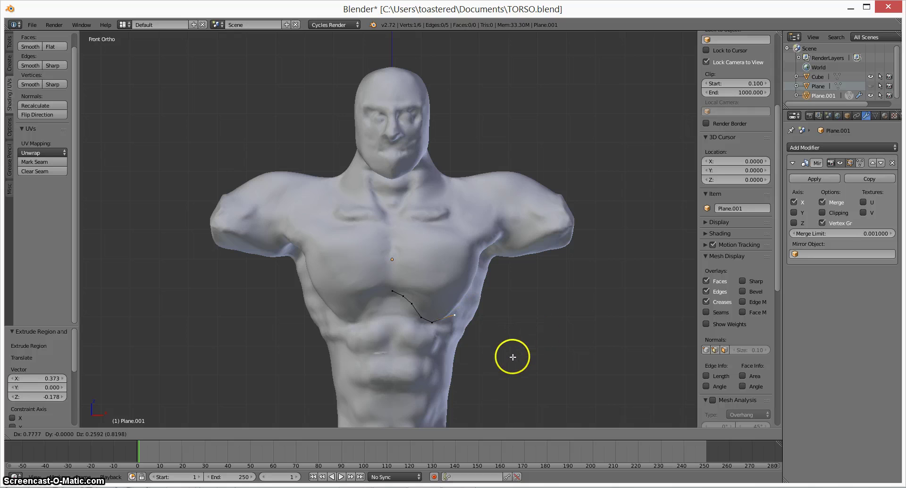
left_click(504, 357)
key("e")
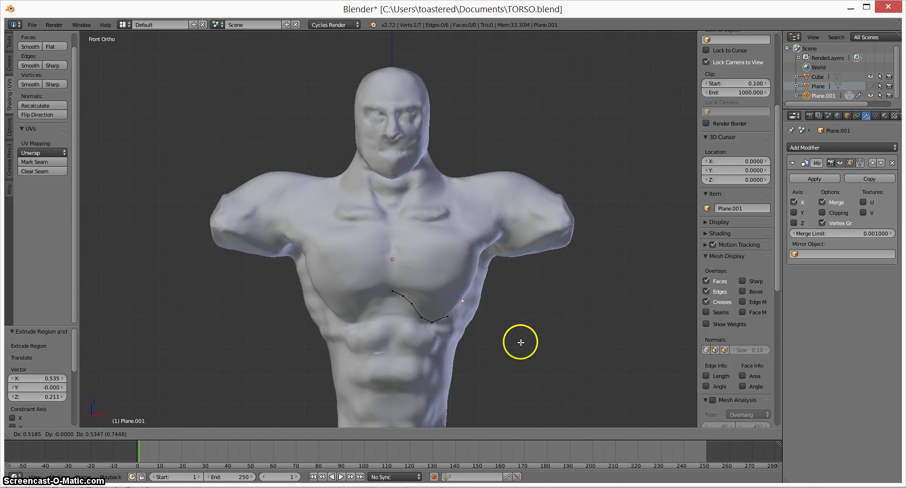
left_click(518, 344)
key("e")
left_click(538, 309)
key("e")
left_click(547, 285)
Extrude vertices past the shoulder and along the collarbone to the top of the centre line
key("e")
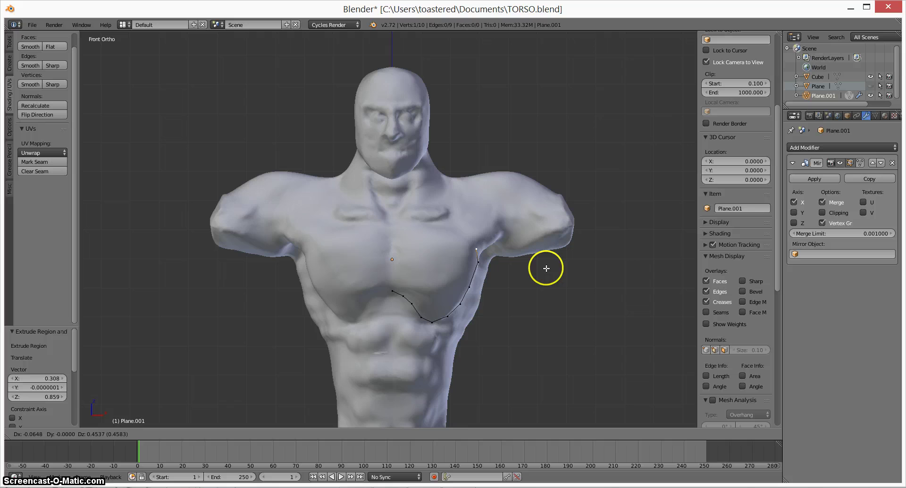
left_click(541, 263)
key("e")
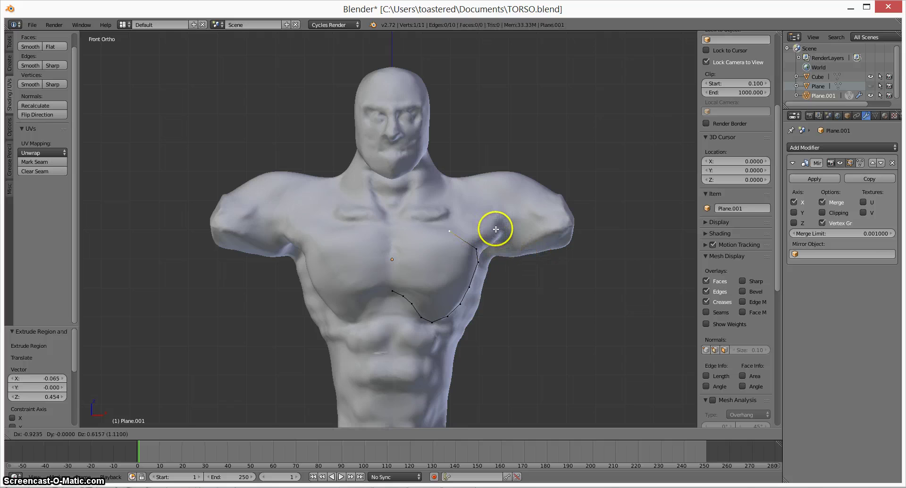
left_click(499, 230)
key("e")
left_click(448, 222)
key("e")
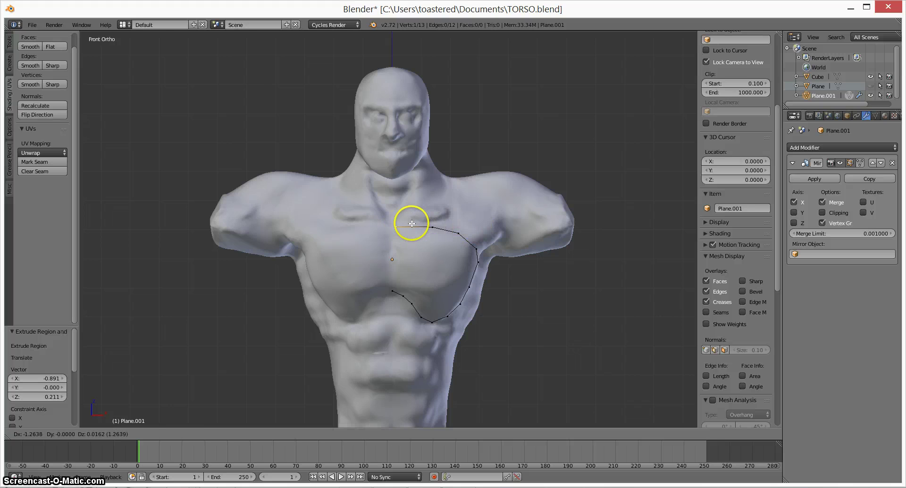
left_click(411, 223)
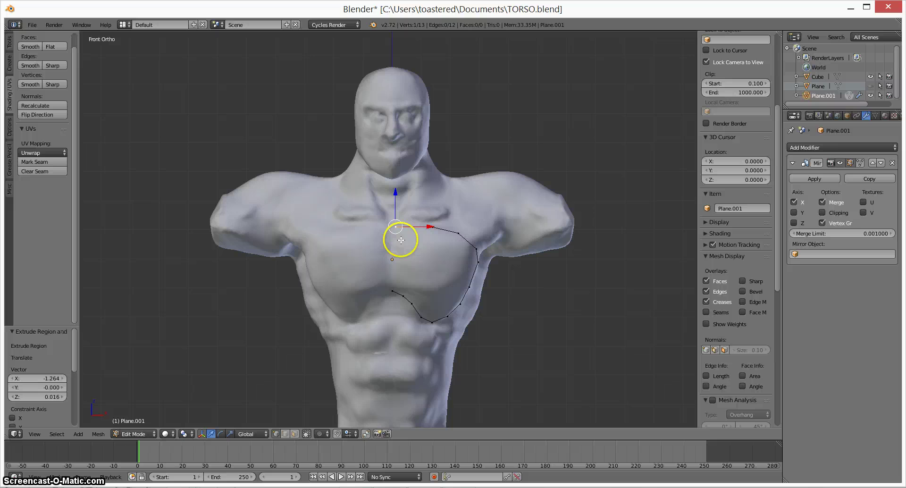
Cancel a stray extrusion, re-enable mirror clipping, and settle the top vertex on the centre line
key("e")
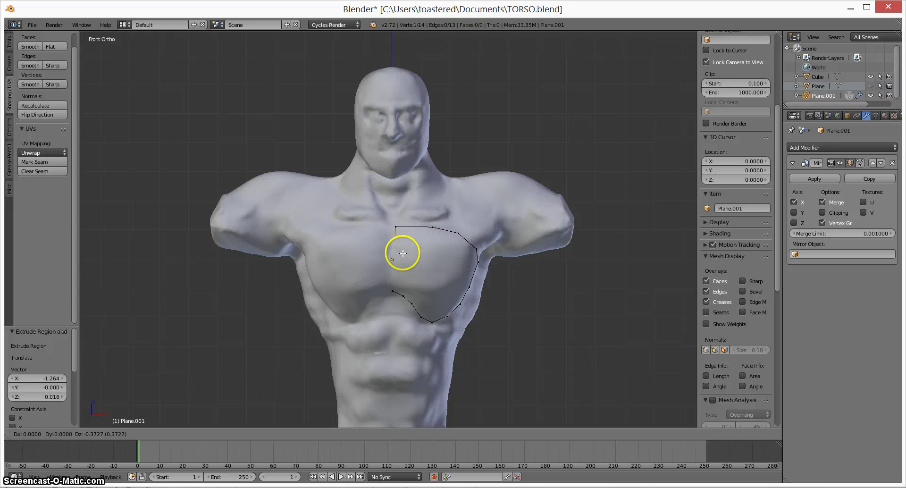
right_click(402, 254)
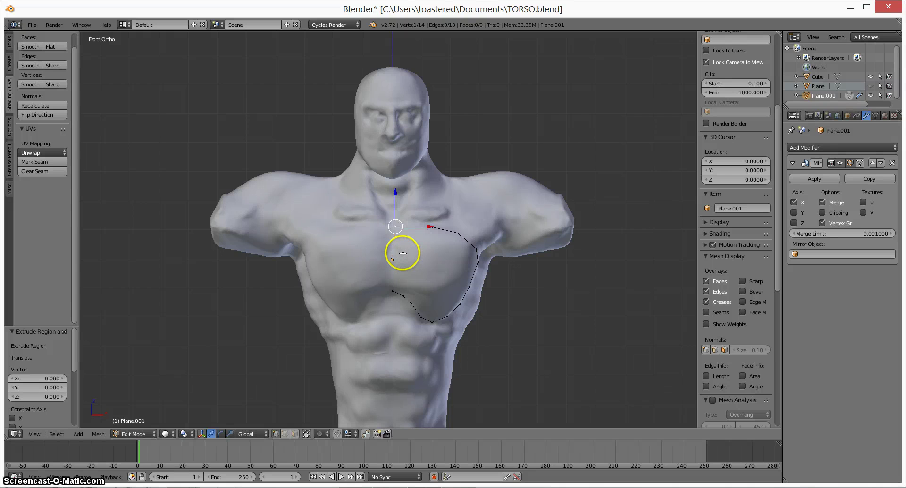
left_click(821, 214)
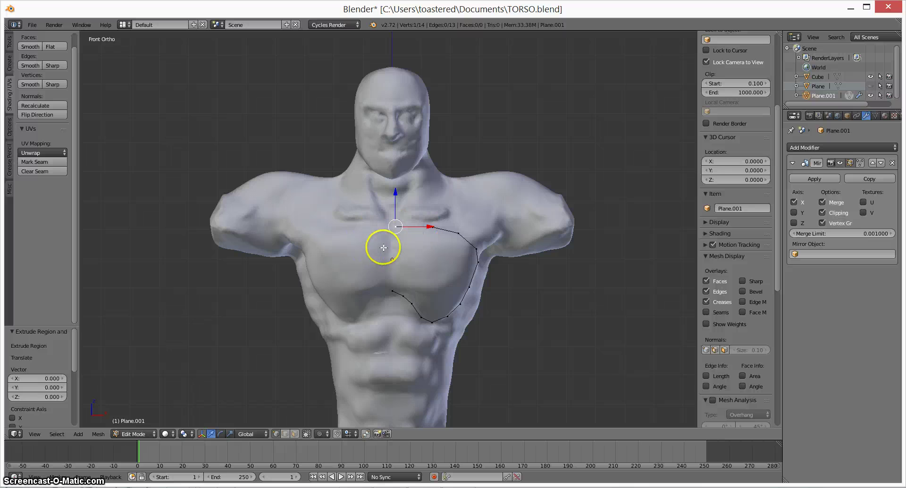
key("g")
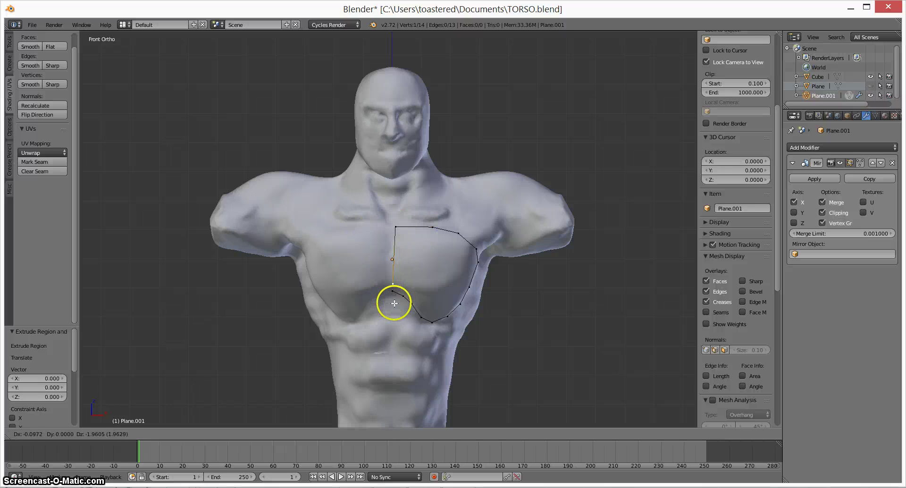
left_click(389, 259)
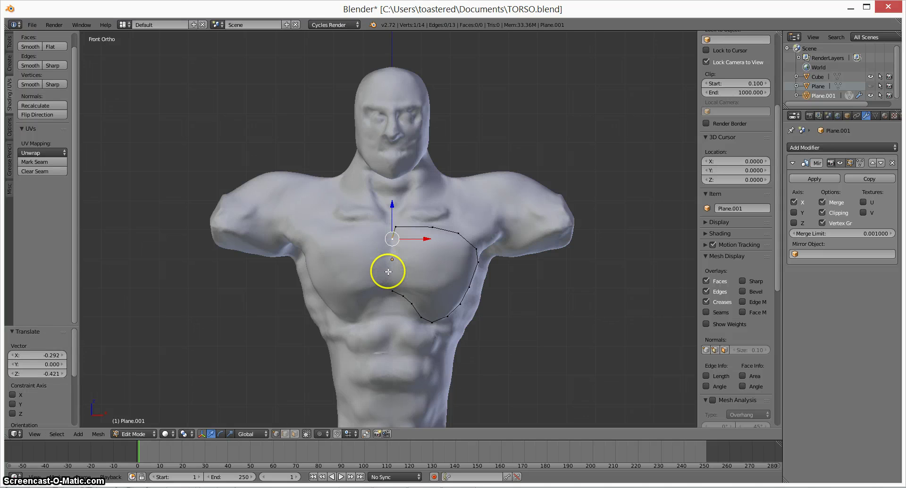
key("g")
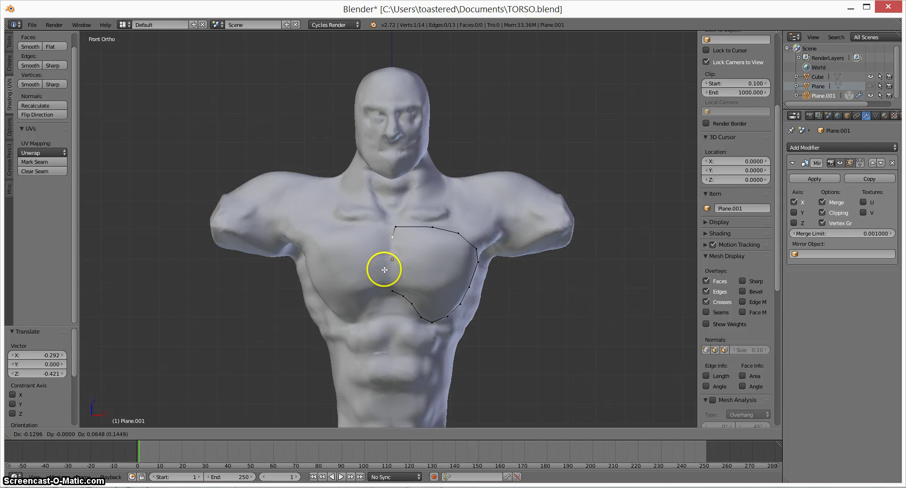
left_click(384, 270)
Extrude two vertices down the centre line and join them to the loose lower end, closing the loop
key("e")
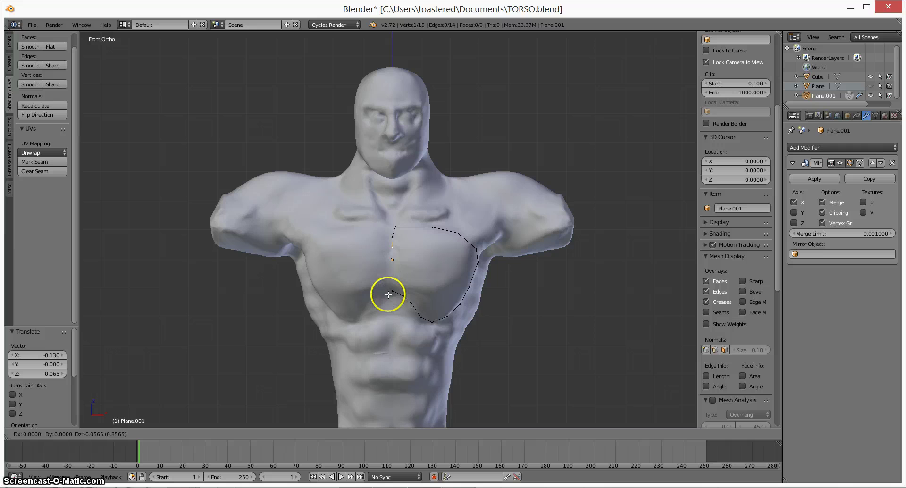
left_click(389, 298)
key("e")
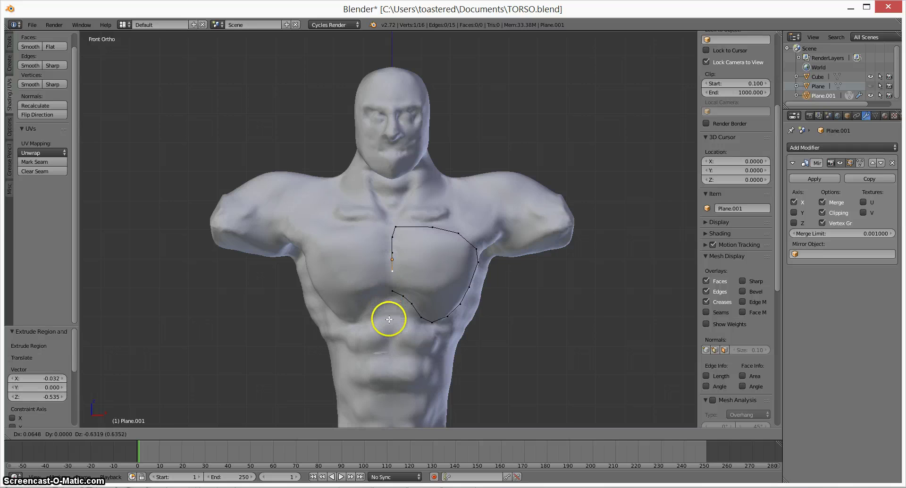
left_click(389, 321)
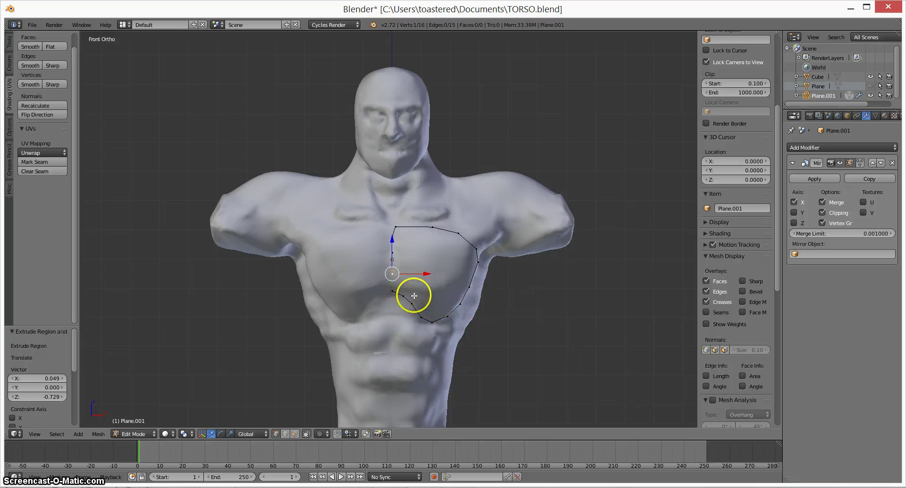
right_click(392, 290, "shift")
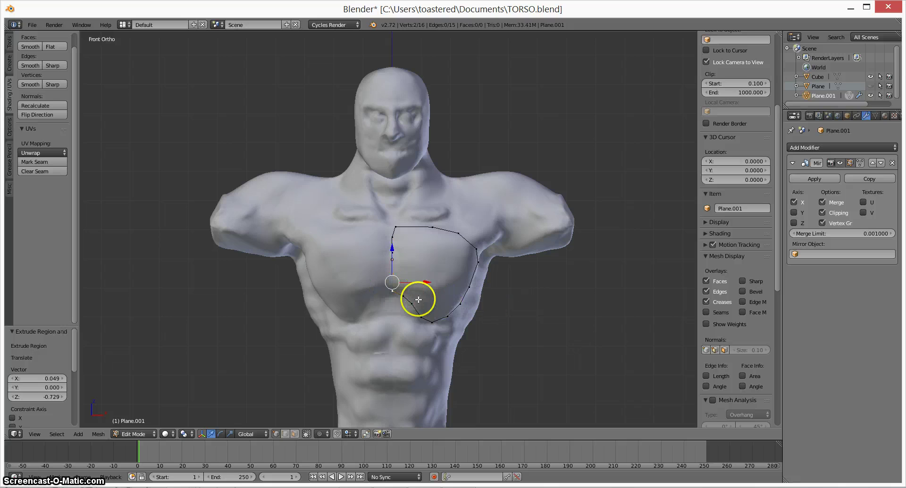
key("f")
Adjust the top-left and collarbone vertices of the outline, then select the lower centre-line vertex
right_click(413, 226)
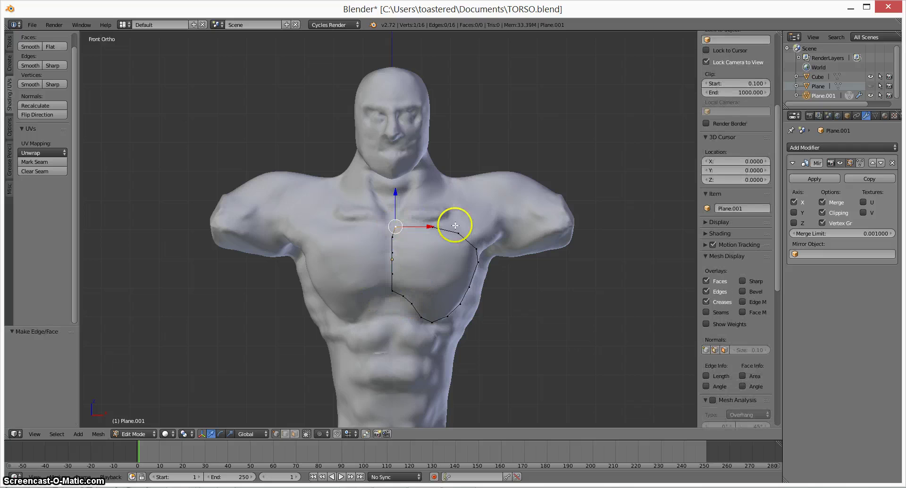
key("g")
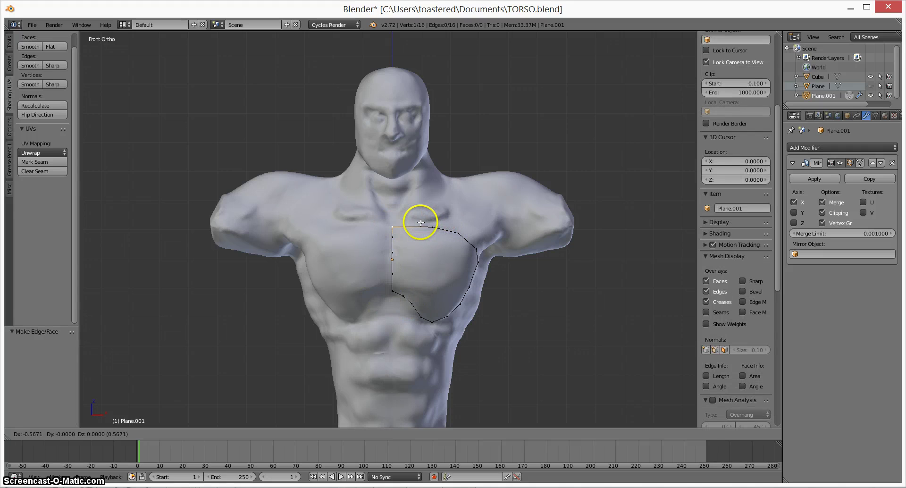
left_click(420, 222)
right_click(474, 242)
key("g")
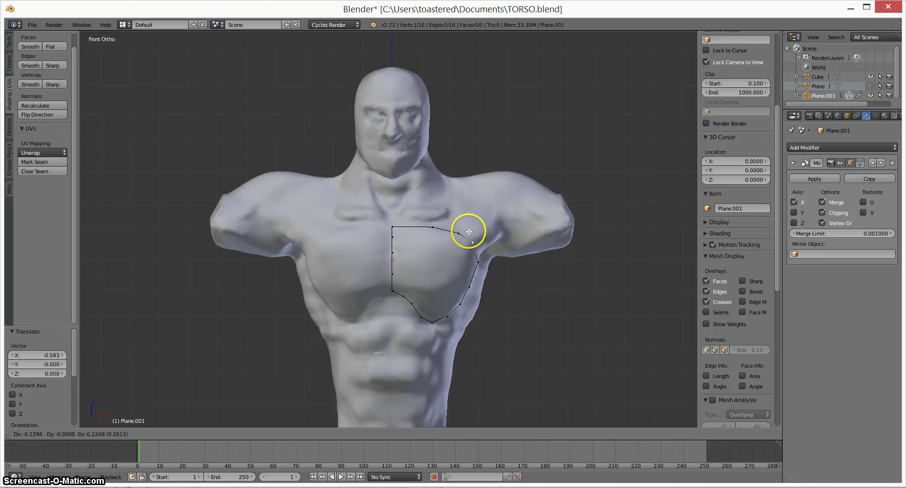
left_click(468, 231)
key("g")
left_click(479, 259)
right_click(393, 291)
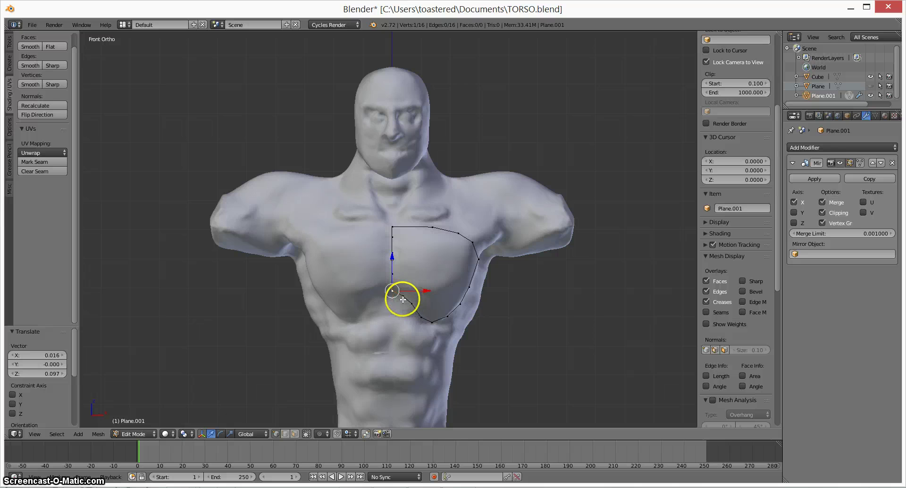
Shortest-path select all 16 outline vertices around the pectoral, cancelling a trial move
right_click(415, 310, "ctrl")
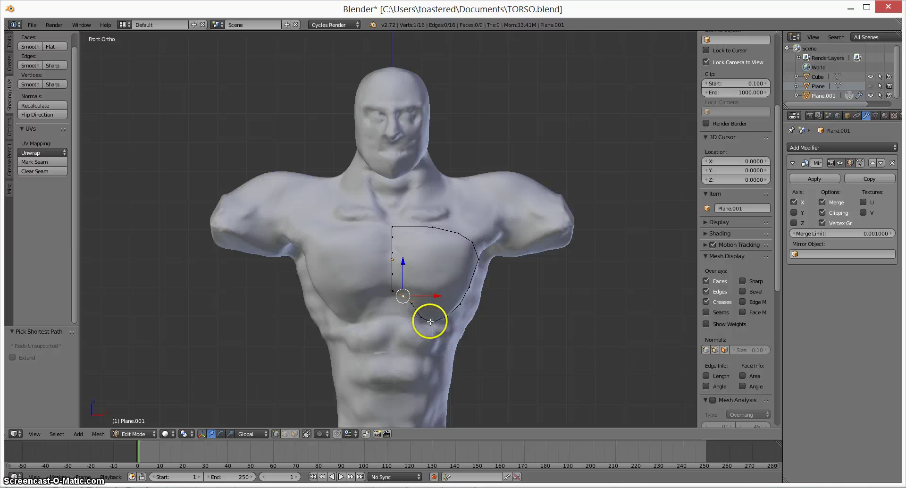
right_click(530, 325, "ctrl")
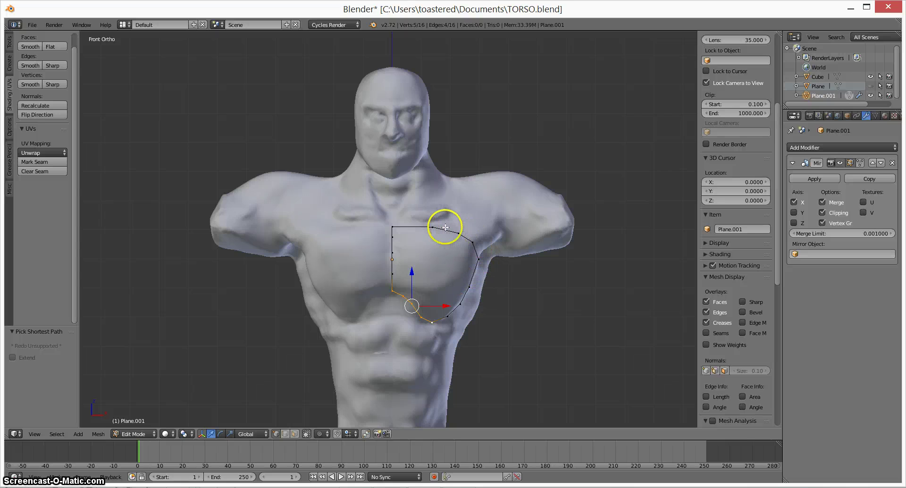
right_click(523, 251, "ctrl")
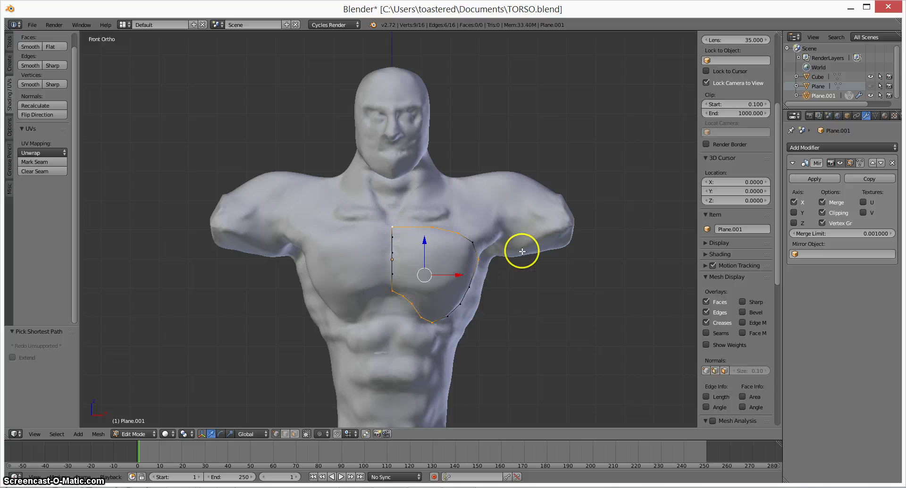
right_click(472, 242, "ctrl")
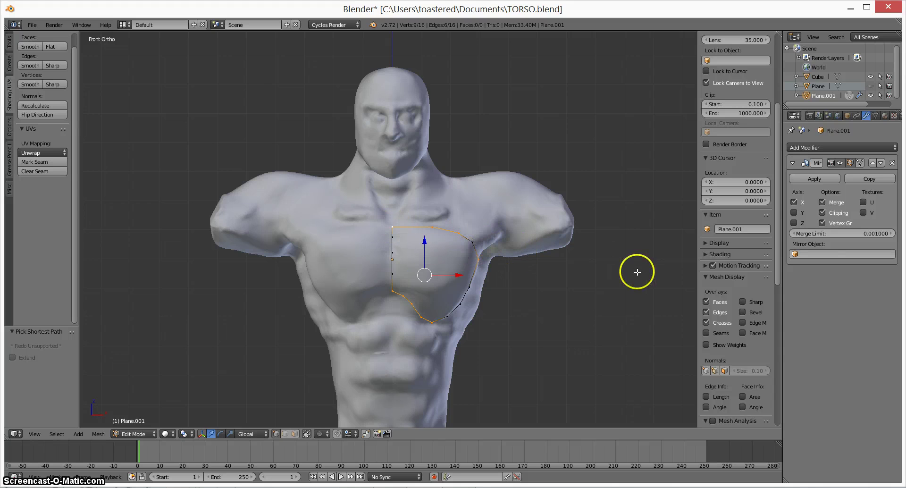
key("g")
right_click(409, 280)
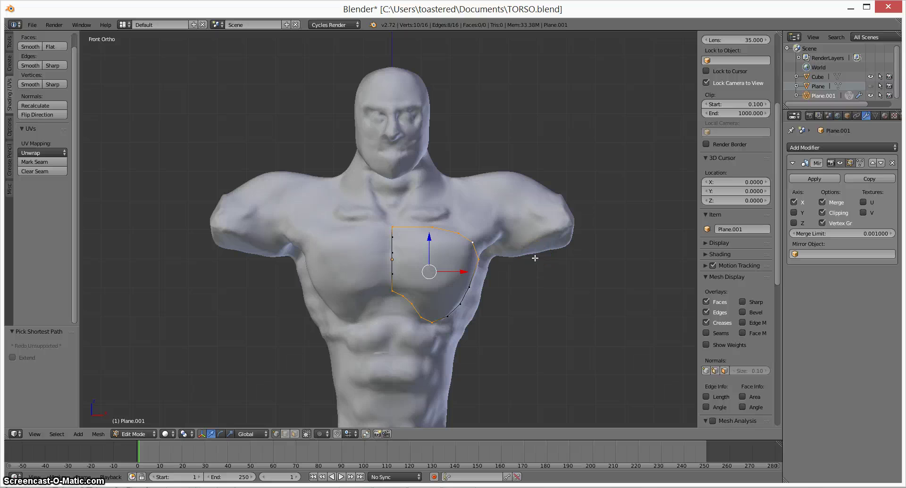
Grid Fill the selected outline with span 2, giving 16 mirrored quad faces, then select an outer edge vertex
key("space")
type("grid")
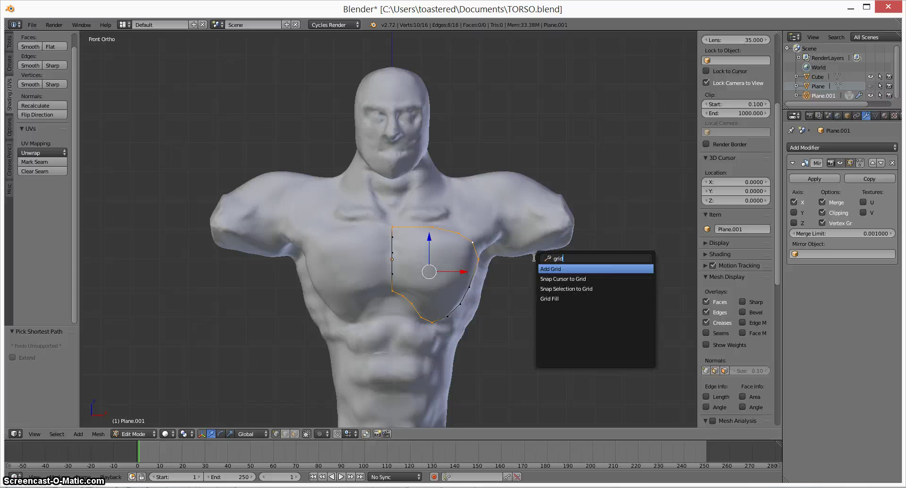
key("Return")
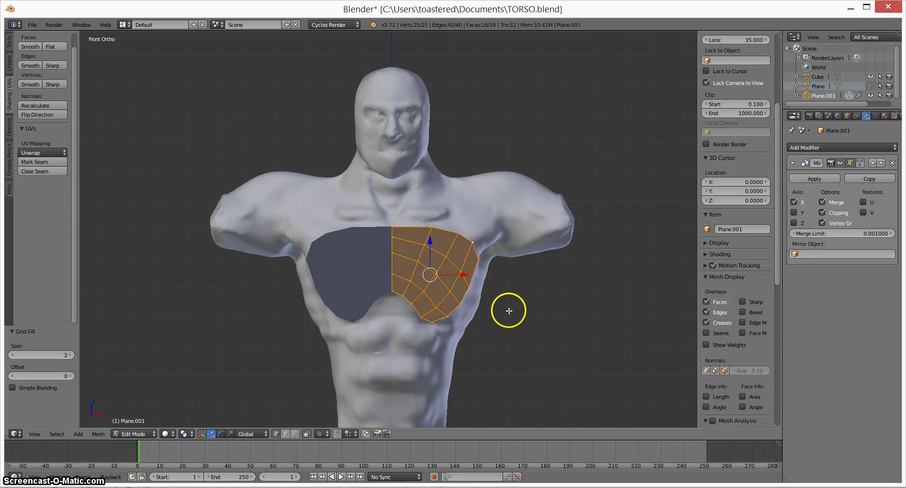
middle_click_drag(491, 274, 485, 241, "shift")
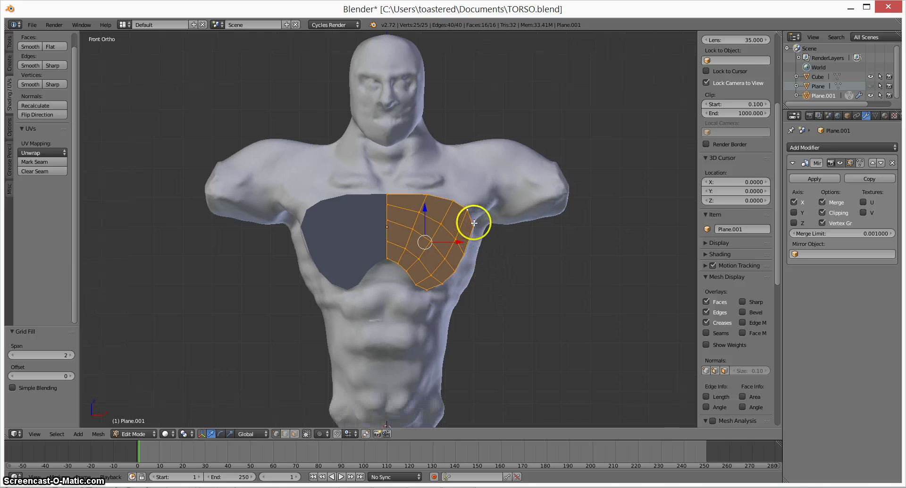
right_click(474, 224)
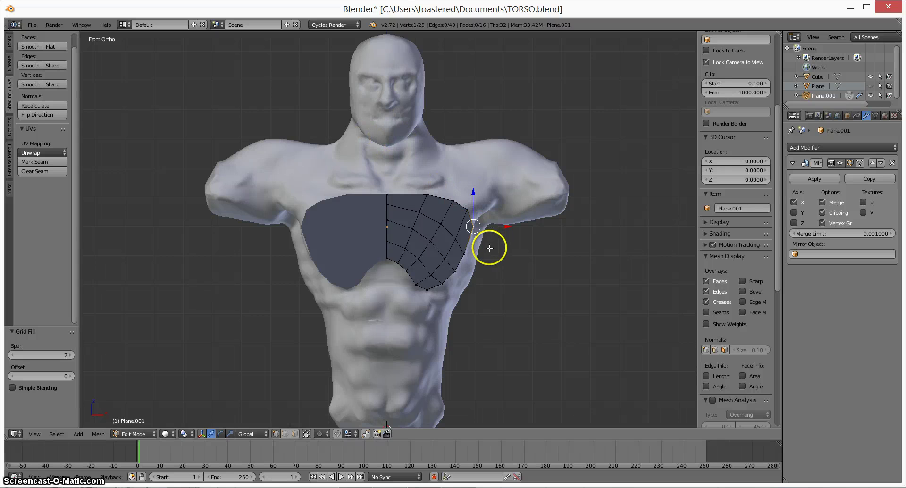
Extrude the bottom centre-line vertex by X 0.340, Z -0.956 to below the chest patch
right_click(388, 258)
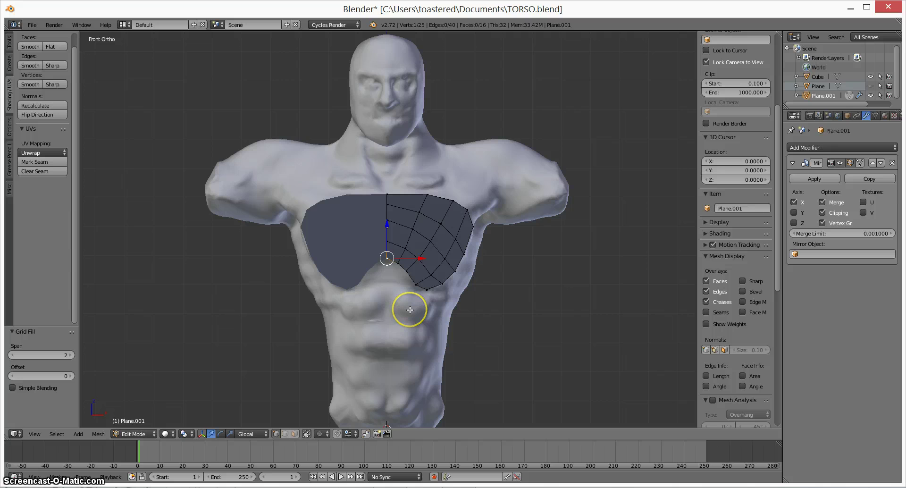
key("e")
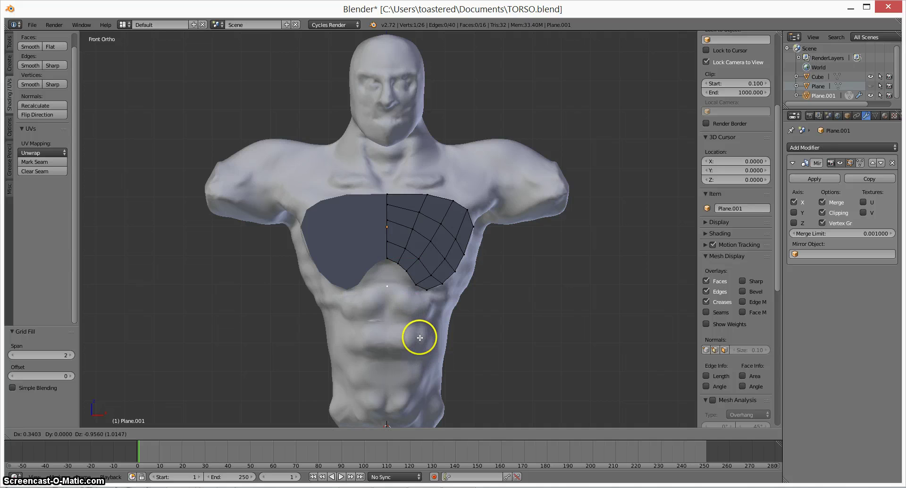
left_click(420, 337)
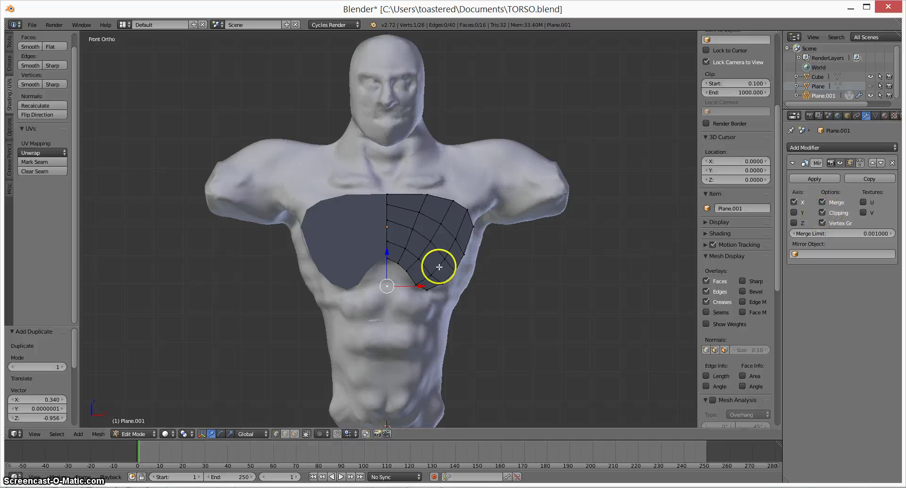
Disable mirror clipping, extrude a vertex under the chest joined by an edge, and begin down the abs
left_click(826, 212)
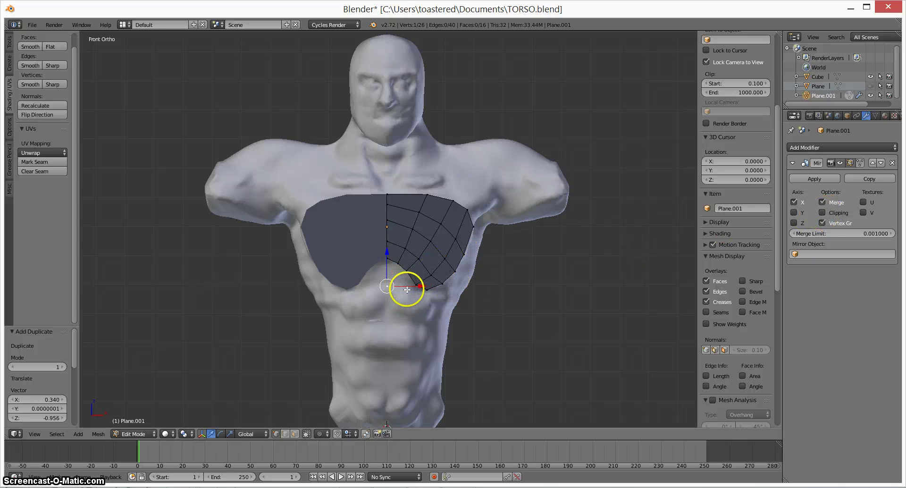
key("e")
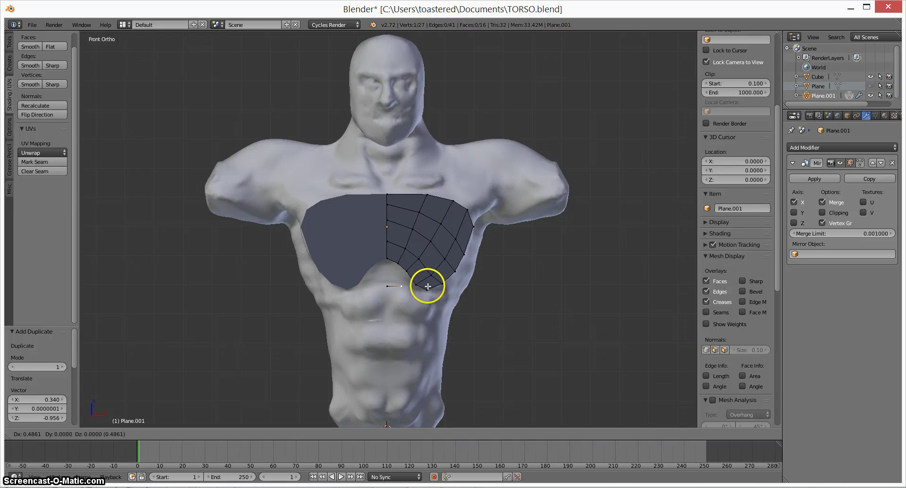
left_click(428, 286)
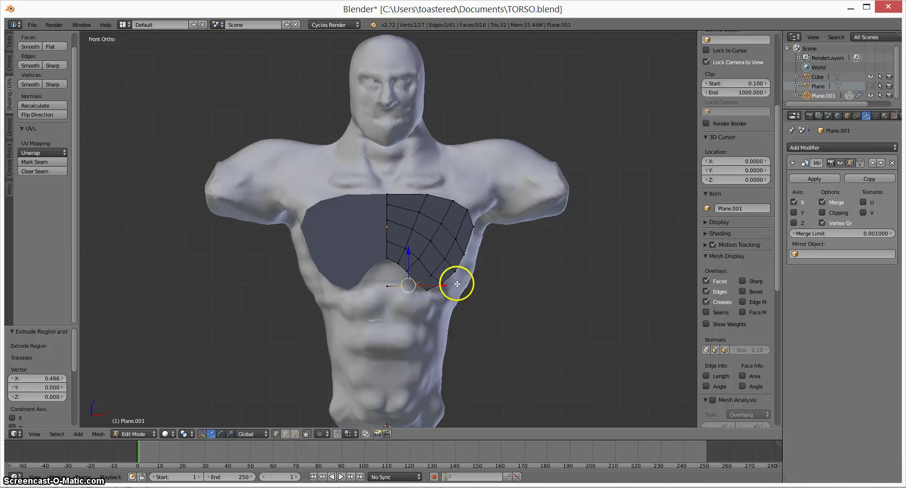
key("f")
right_click(427, 289)
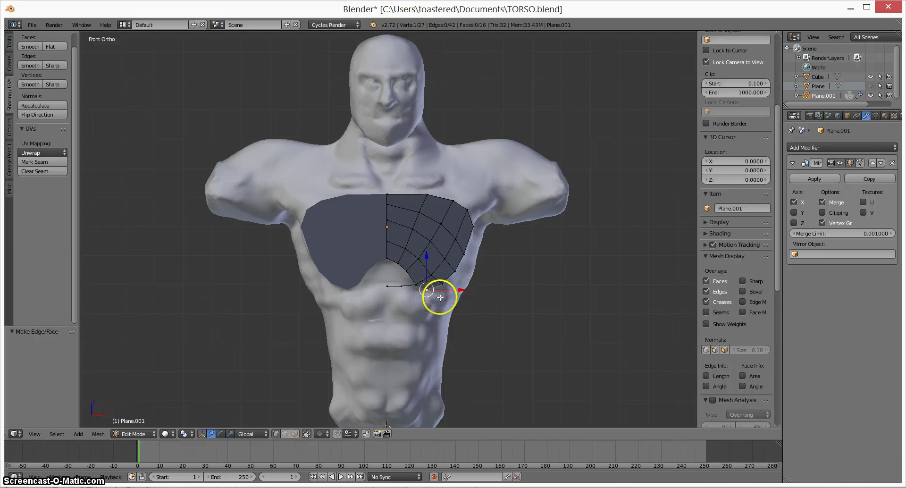
key("e")
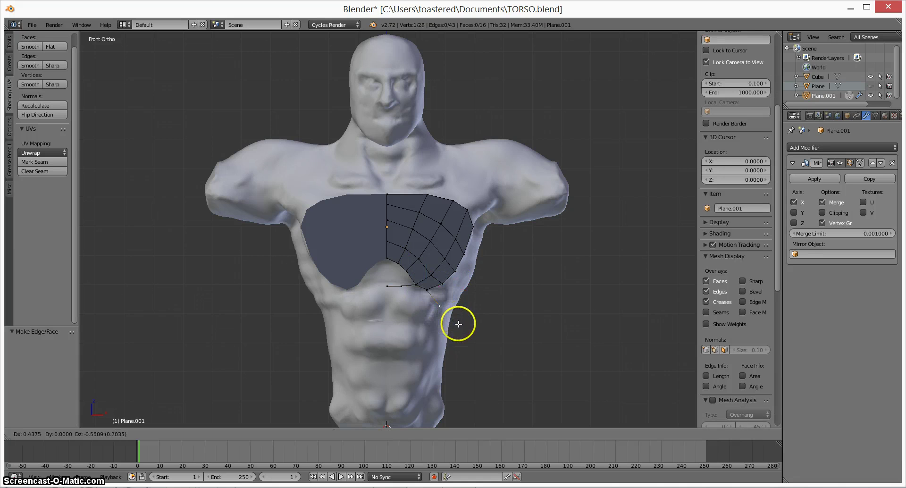
left_click(450, 320)
Extrude vertices around the bottom of the upper ab muscle and back toward the centre line
key("e")
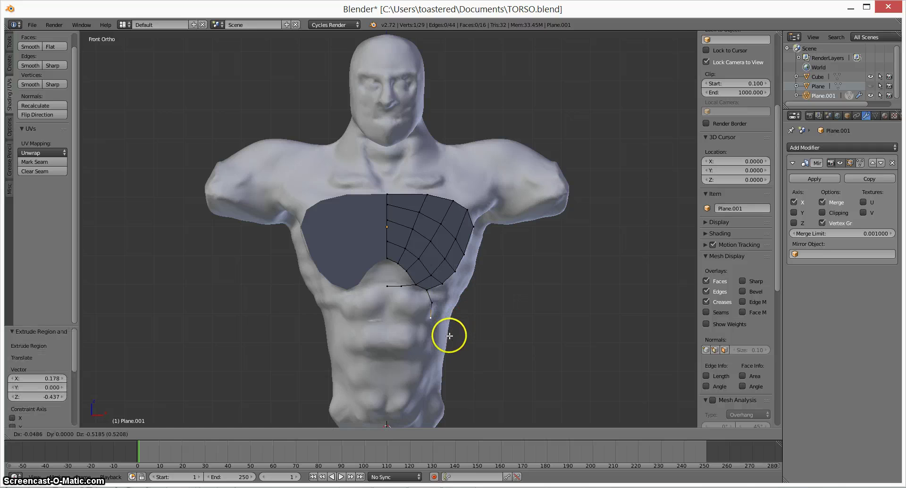
left_click(449, 335)
key("e")
left_click(433, 344)
key("e")
left_click(390, 334)
key("e")
left_click(376, 323)
key("e")
left_click(366, 301)
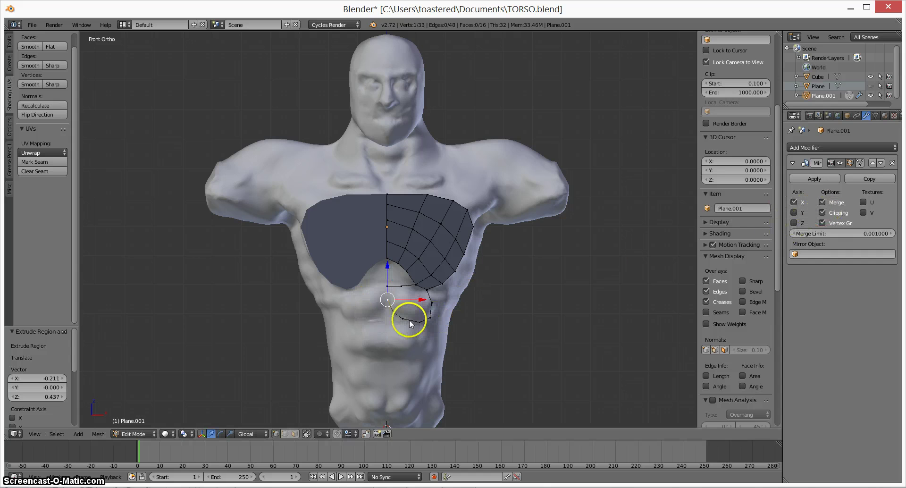
Nudge the last vertex lower and extrude one up the centre line to the chest bottom
key("g")
left_click(381, 315)
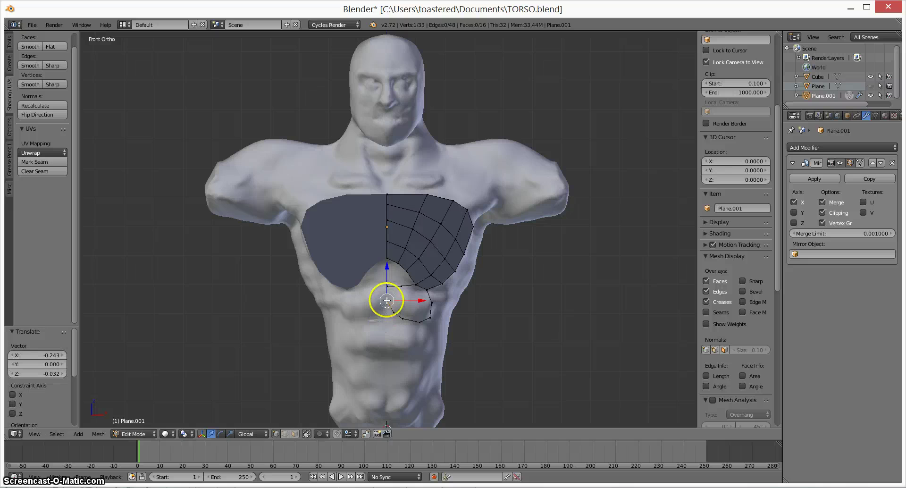
key("e")
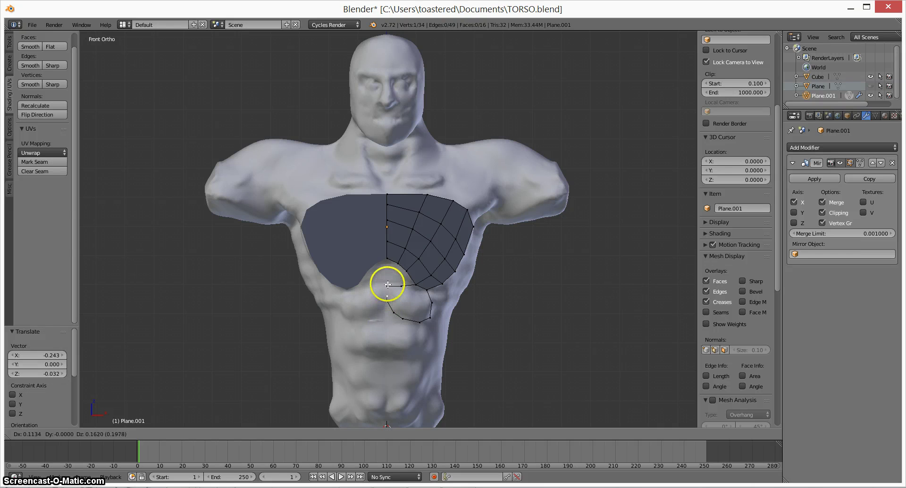
left_click(387, 286)
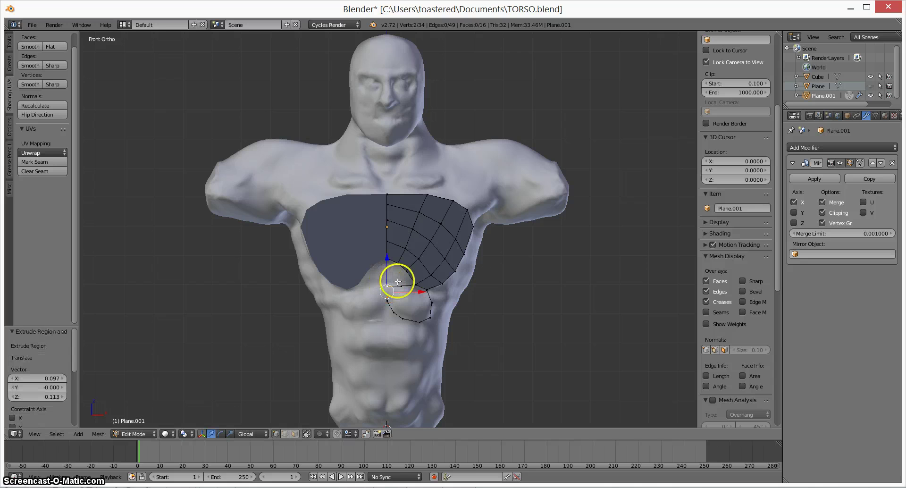
Join the vertices to close the ab outline and reposition the moved vertex
key("f")
key("g")
left_click(404, 291)
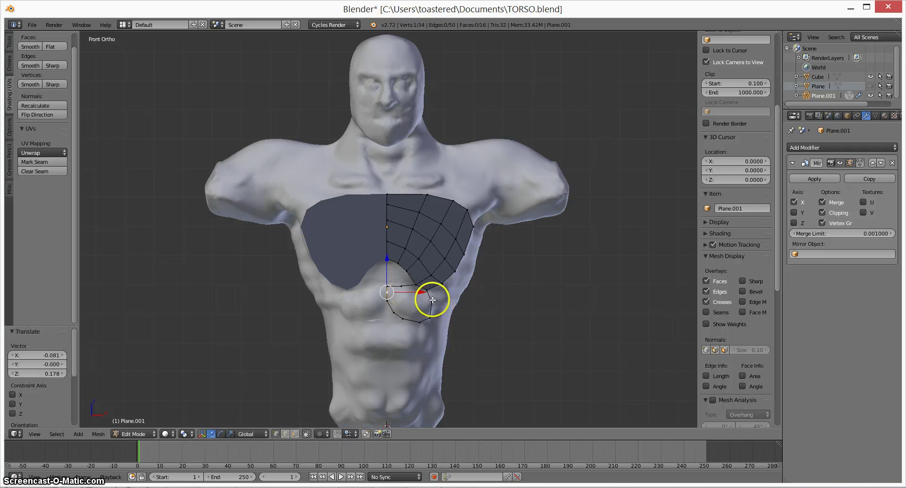
Select vertices around the abdominal outline and nudge the centre-line vertex slightly left
right_click(392, 294, "shift")
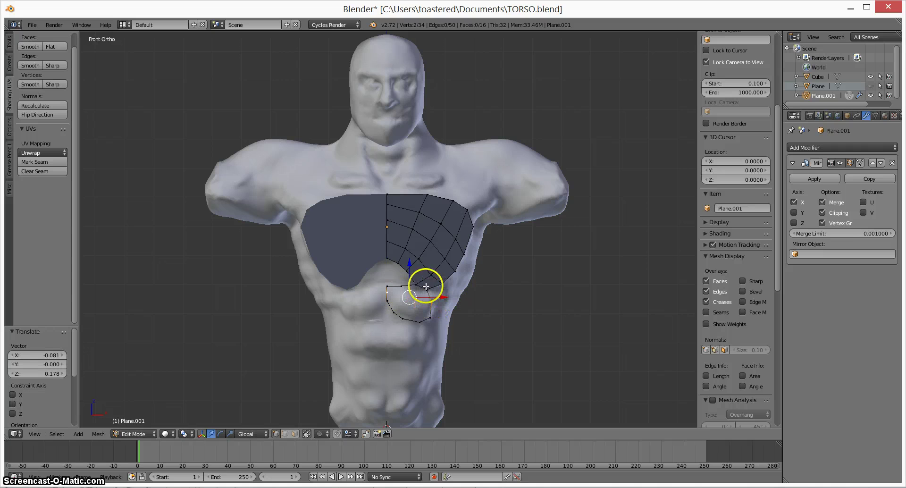
right_click(404, 290)
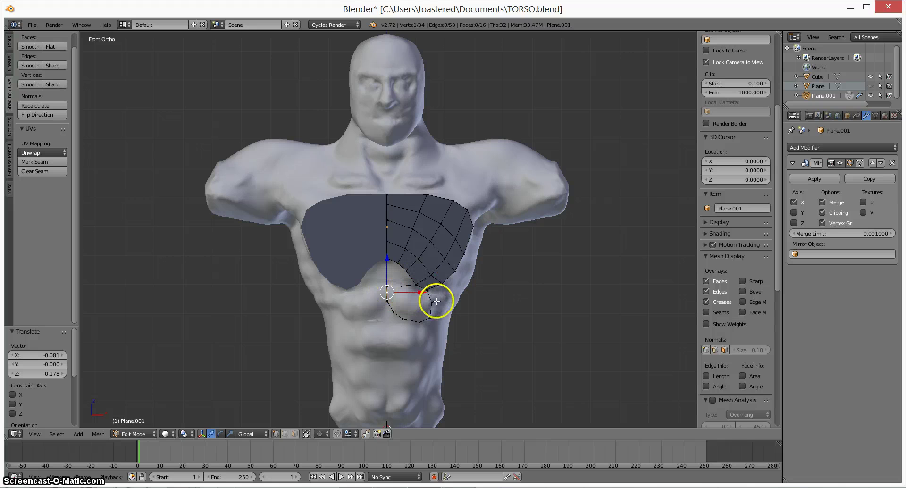
right_click(422, 282, "shift")
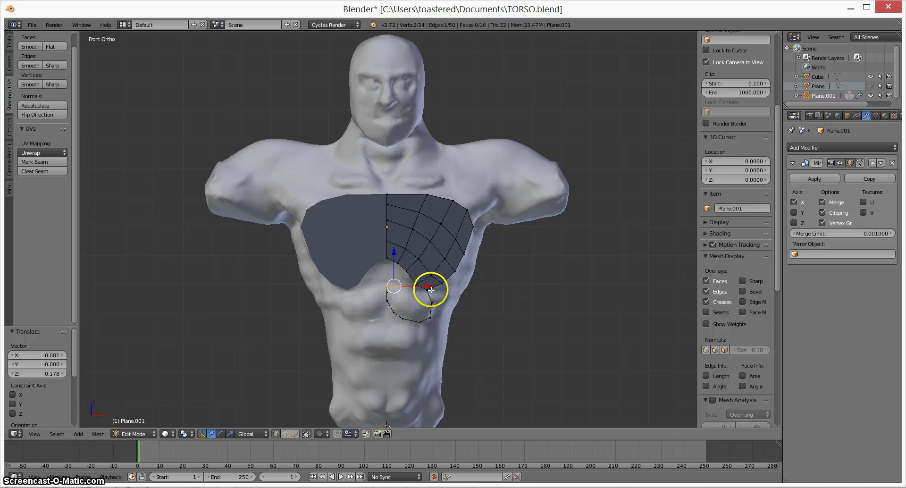
right_click(414, 313, "shift")
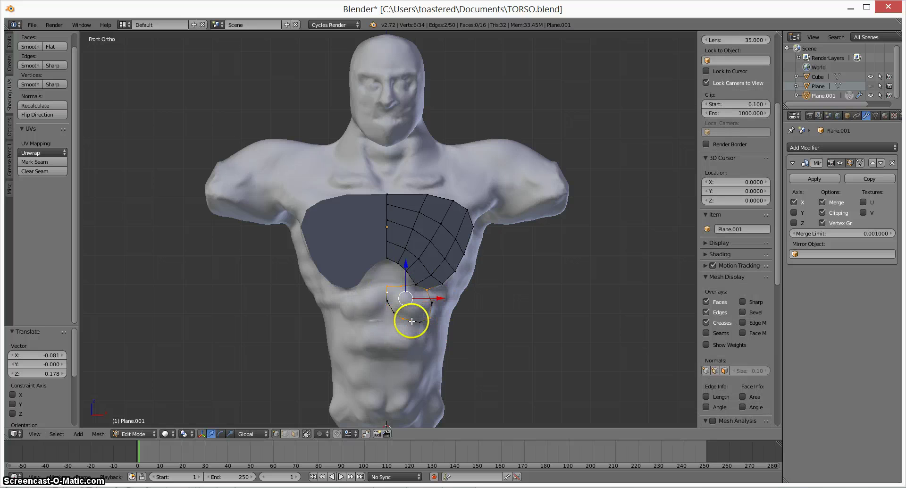
right_click(394, 312)
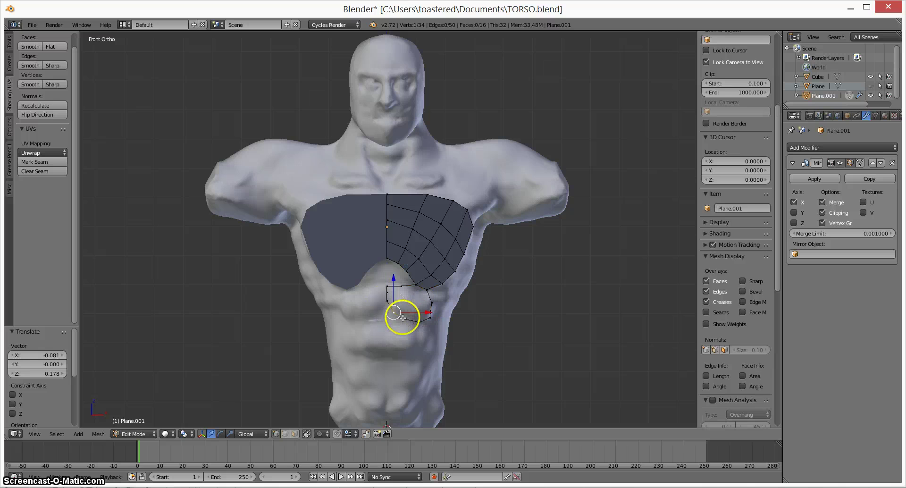
right_click(419, 312)
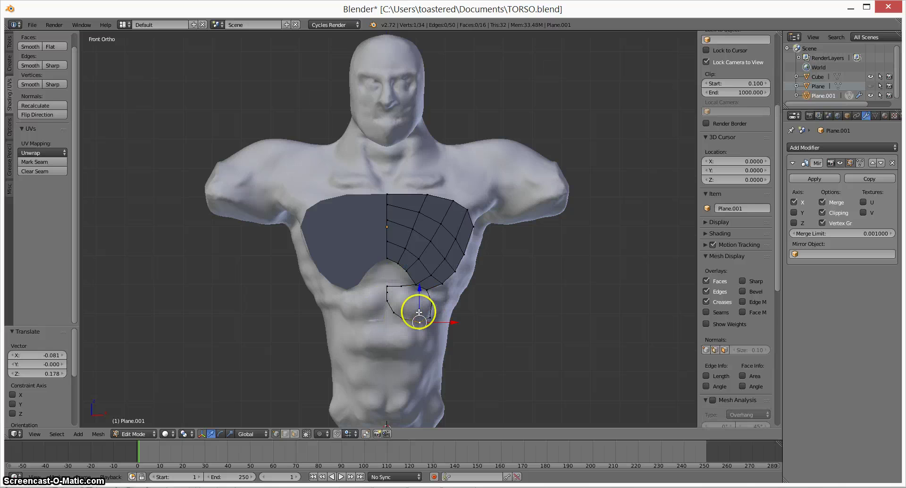
right_click(403, 287)
right_click_drag(401, 288, 409, 287)
Subdivide the edge beside the centre-line vertex and move the new vertex onto the centre line
right_click(417, 284, "shift")
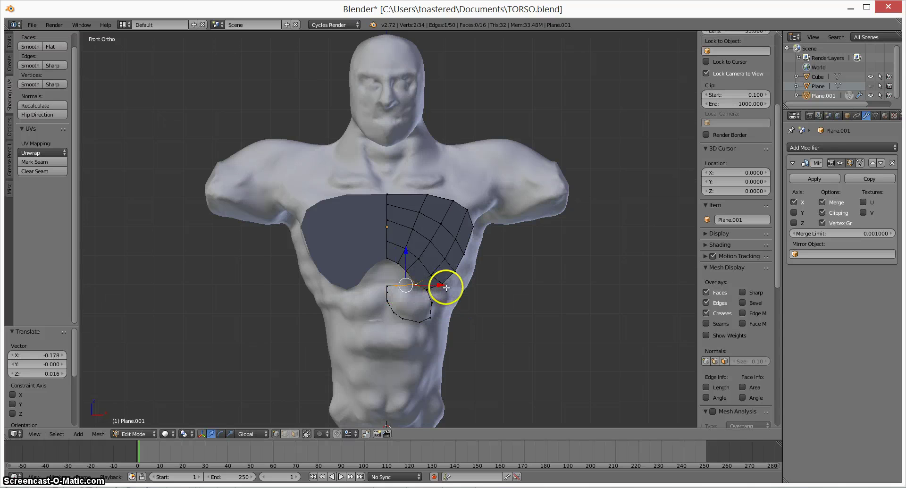
key("w")
left_click(252, 237)
right_click(394, 286)
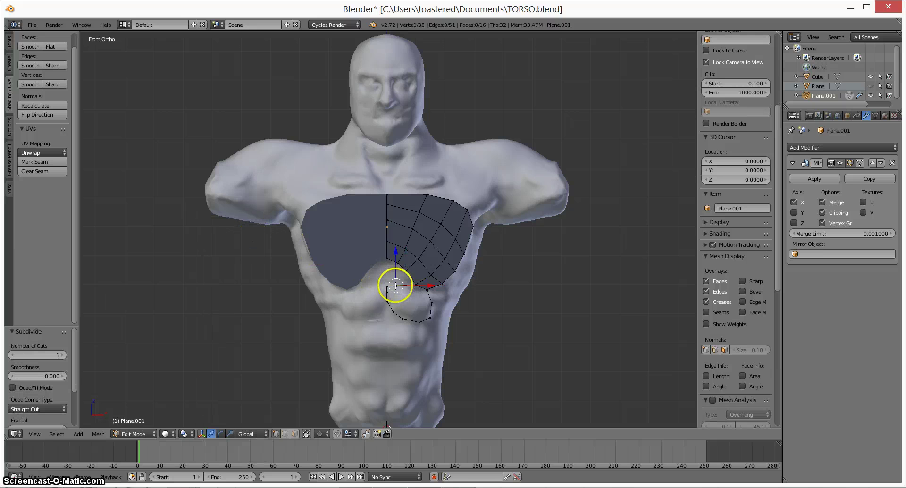
key("g")
left_click(395, 282)
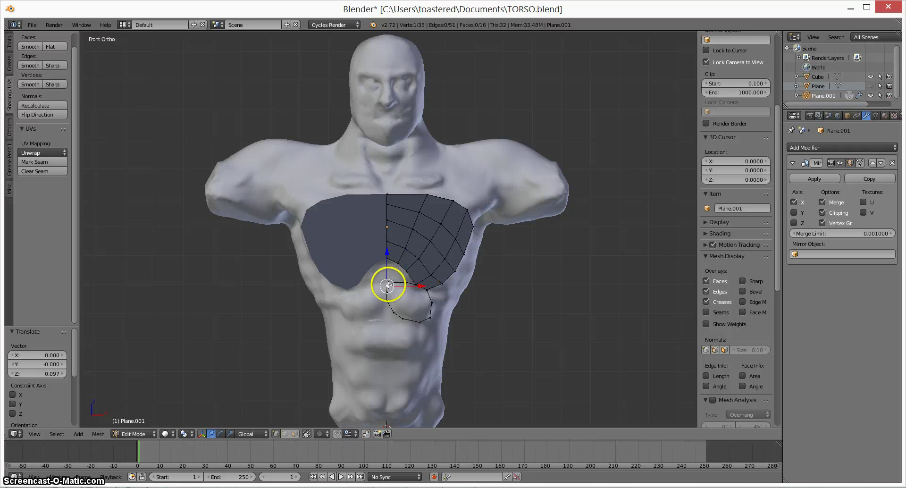
right_click(397, 280, "shift")
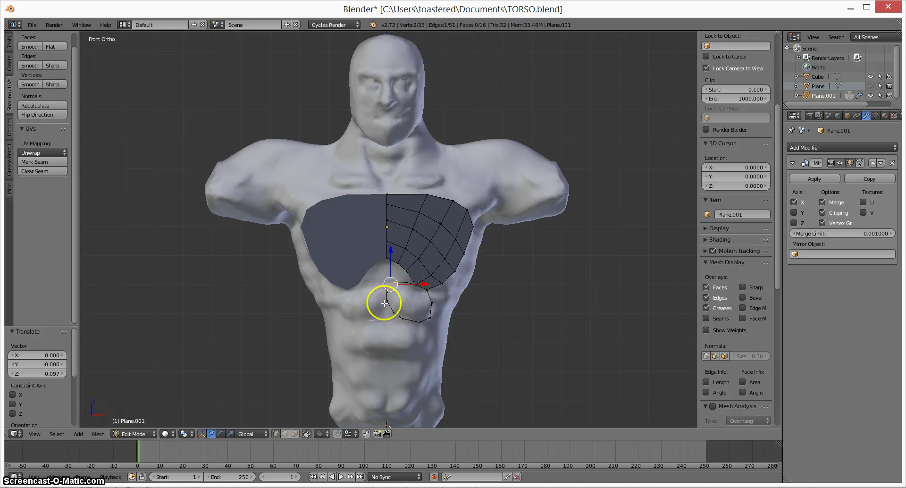
Select the abdominal outline loop and Grid Fill it, giving Plane.001 24 quad faces
right_click(412, 285, "ctrl")
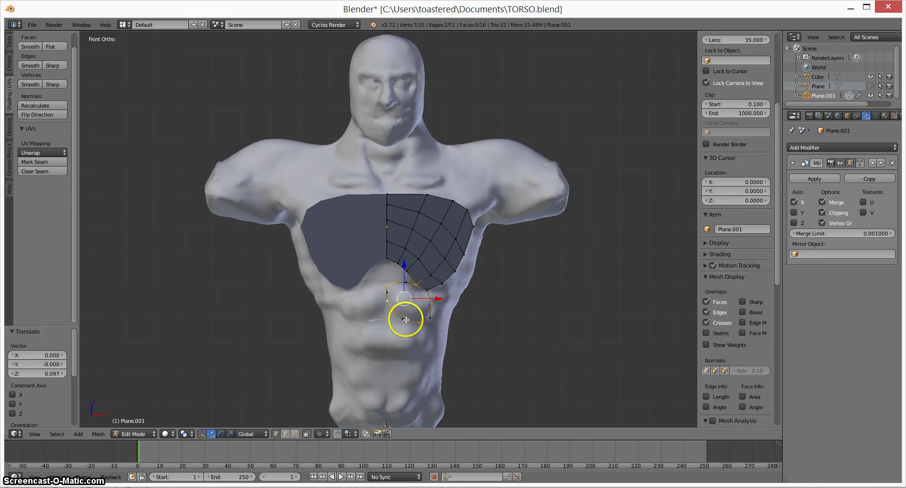
right_click(420, 301, "ctrl")
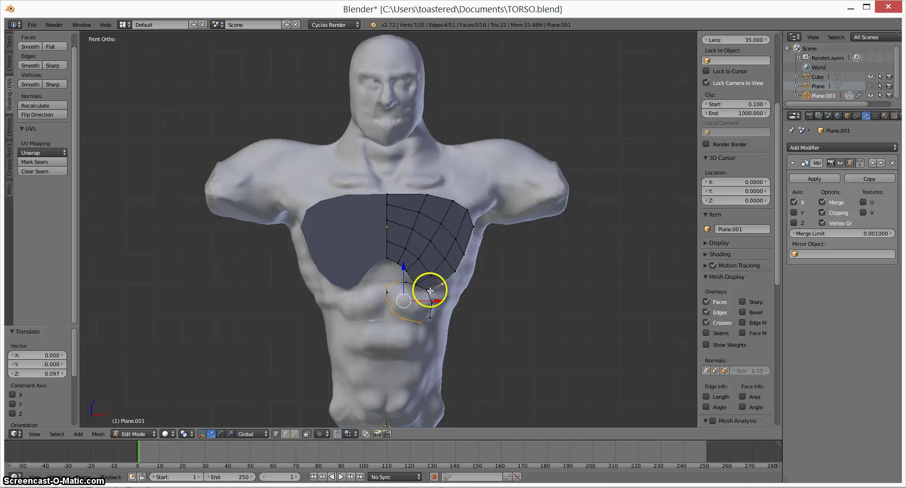
right_click(429, 317, "ctrl")
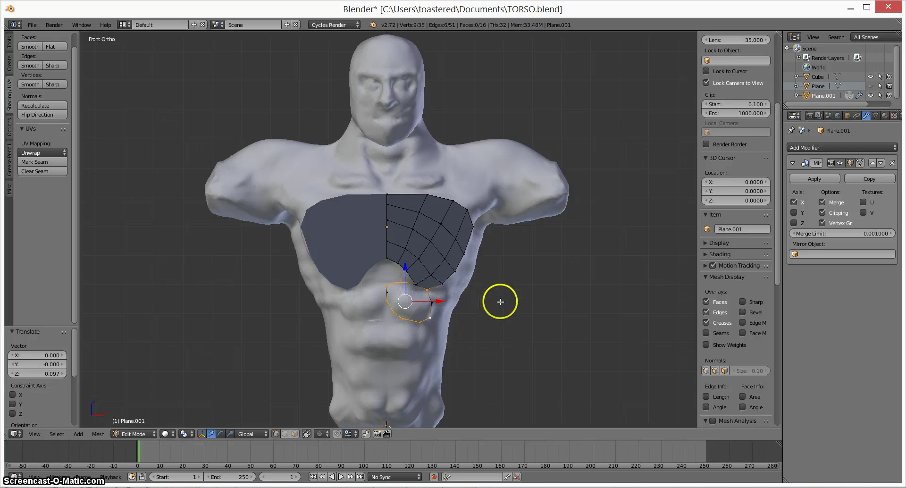
right_click(415, 284, "shift")
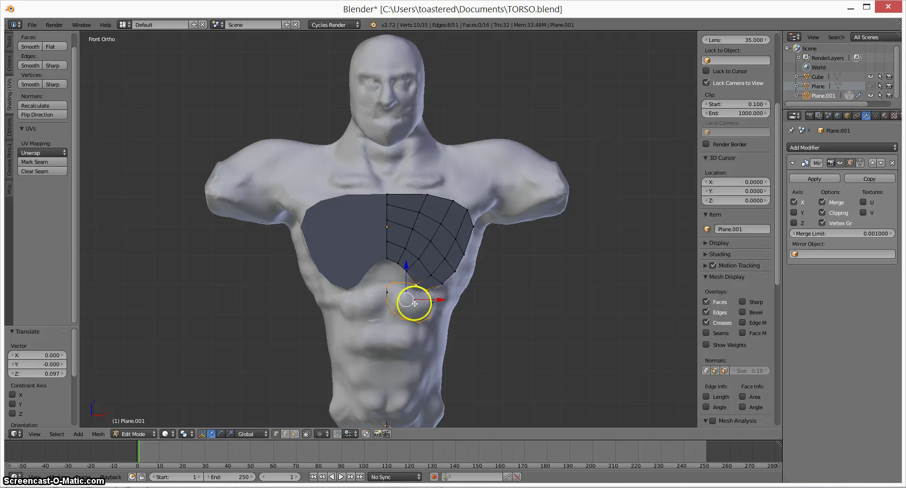
key("space")
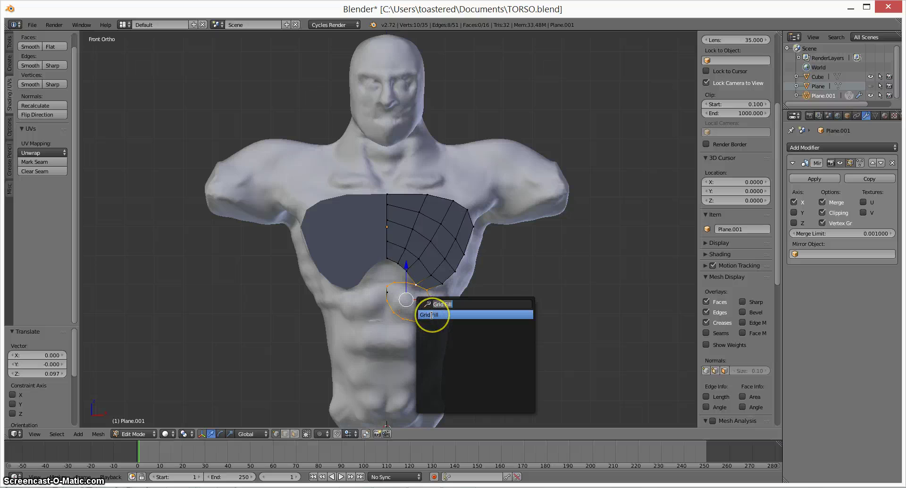
left_click(431, 316)
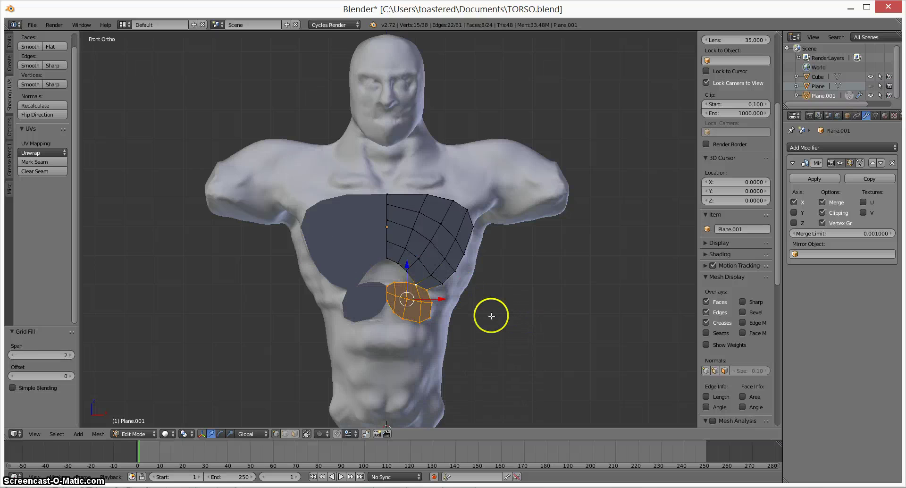
middle_click_drag(481, 316, 539, 314)
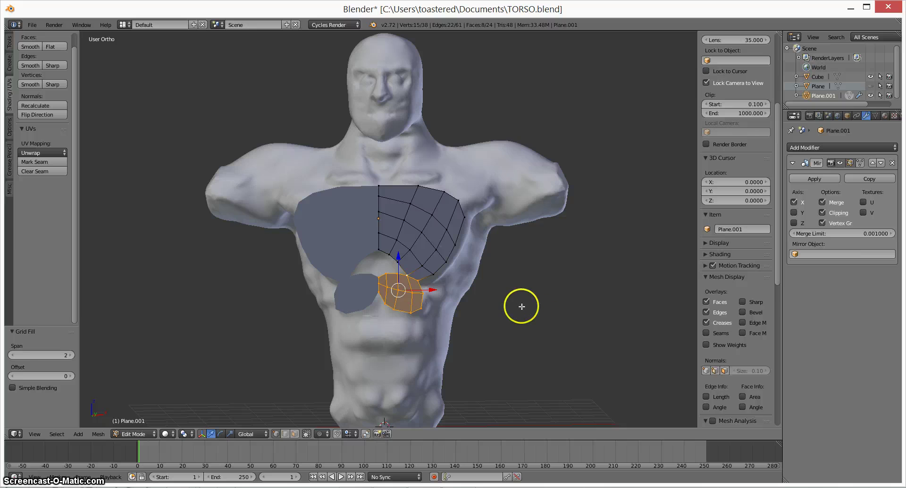
key("a")
middle_click_drag(602, 313, 581, 341)
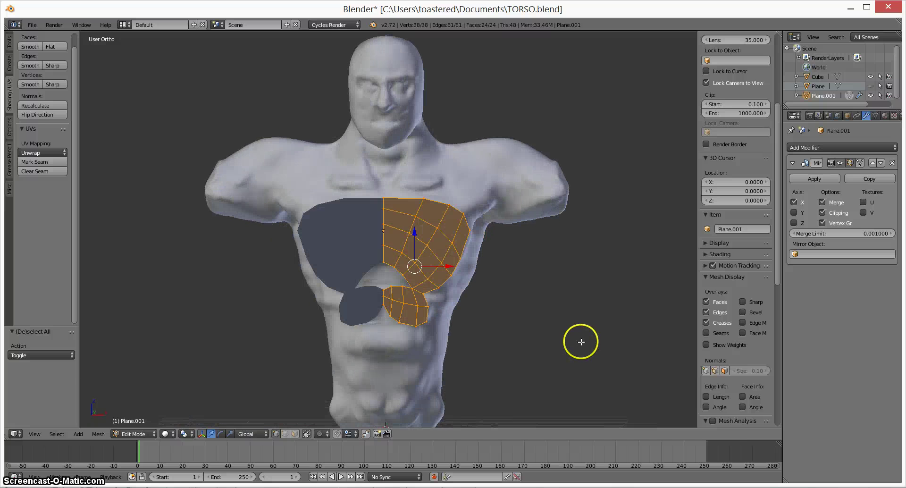
Recalculate the chest and ab patch normals and flip their direction
left_click(61, 108)
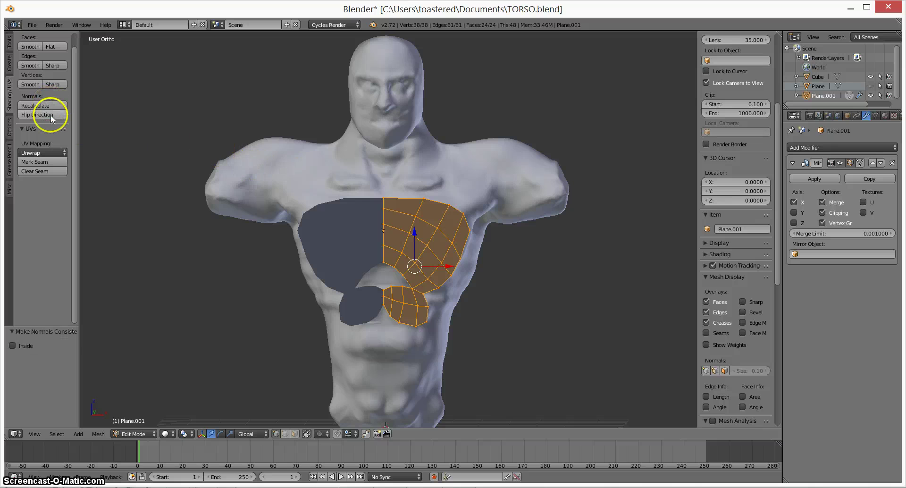
left_click(50, 116)
middle_click_drag(516, 250, 516, 250)
middle_click_drag(469, 277, 493, 283)
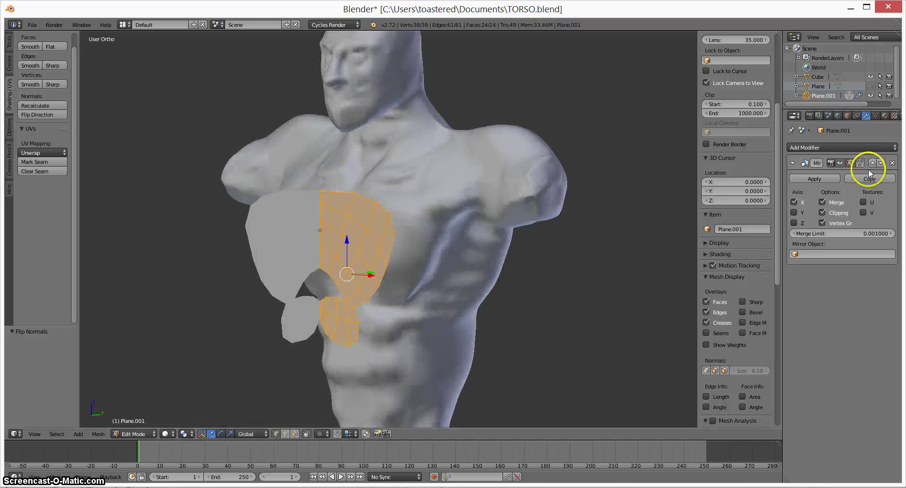
Apply the Mirror modifier on Plane.001 in Object Mode, making the mirrored half real geometry
left_click(818, 180)
left_click(629, 159)
key("Tab")
left_click(815, 179)
key("Tab")
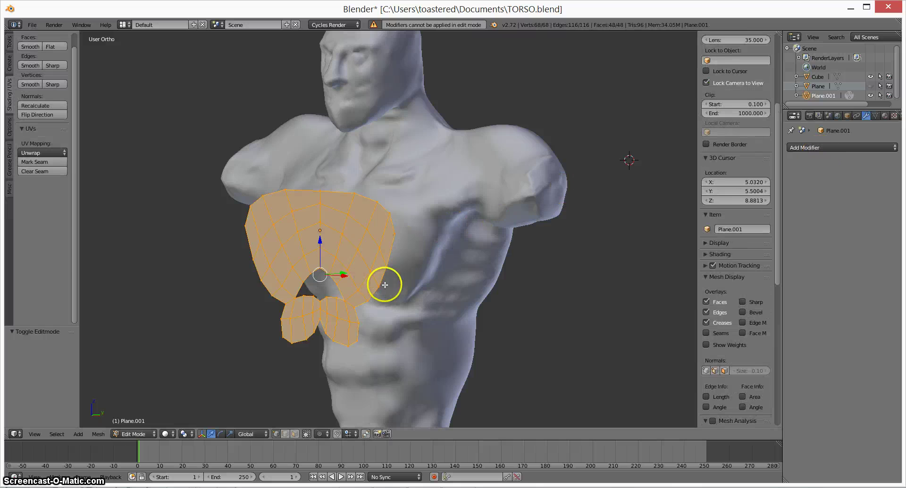
key("Tab")
key("Tab")
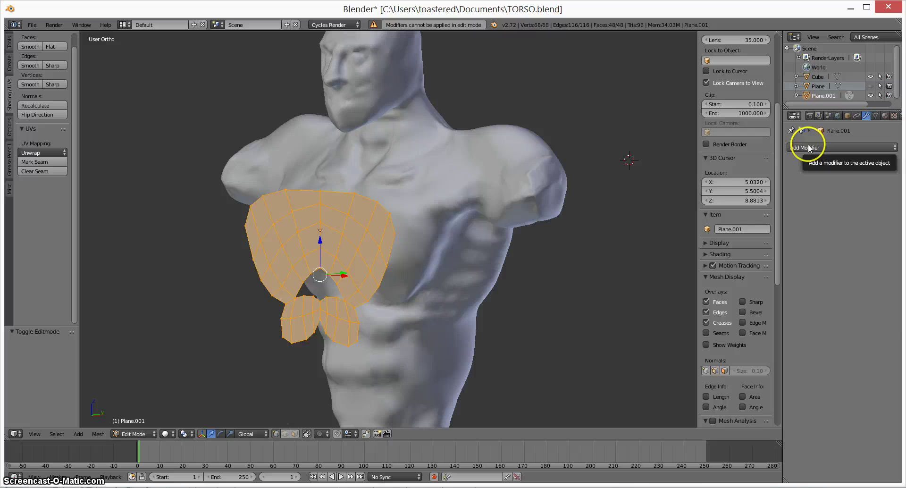
Add a Shrinkwrap modifier to Plane.001 with Cube as its target
left_click(809, 148)
left_click(759, 258)
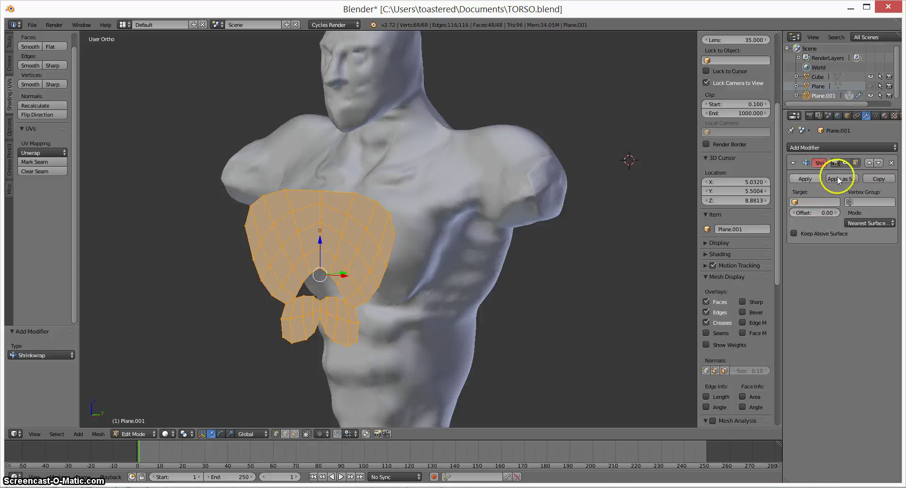
left_click(816, 201)
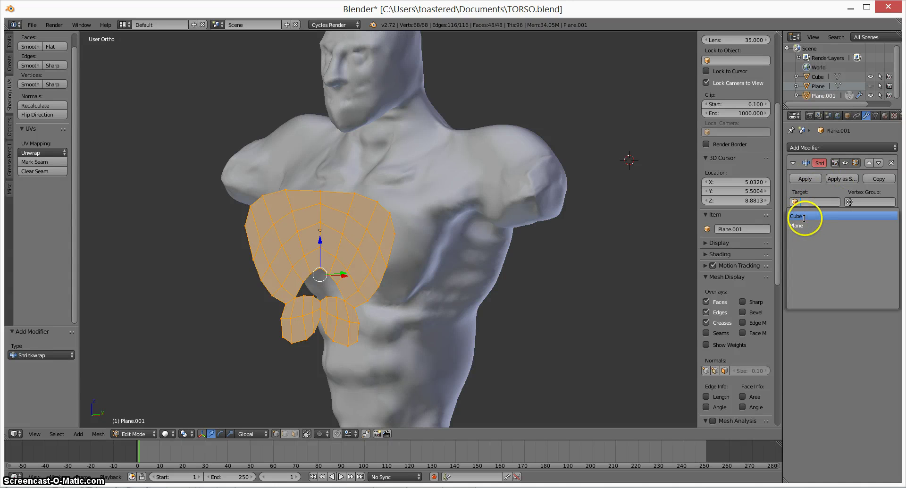
left_click(803, 218)
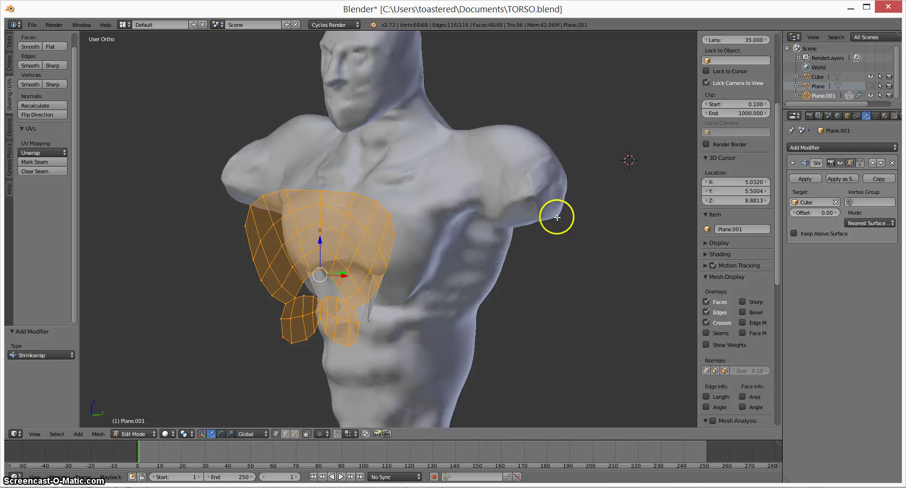
middle_click_drag(575, 215, 589, 244)
scroll(469, 299, "up", 7)
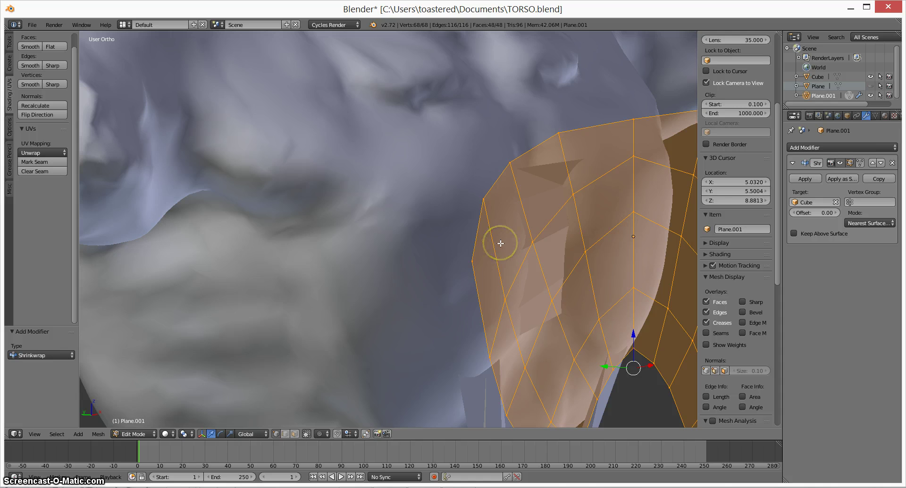
middle_click_drag(501, 243, 262, 224)
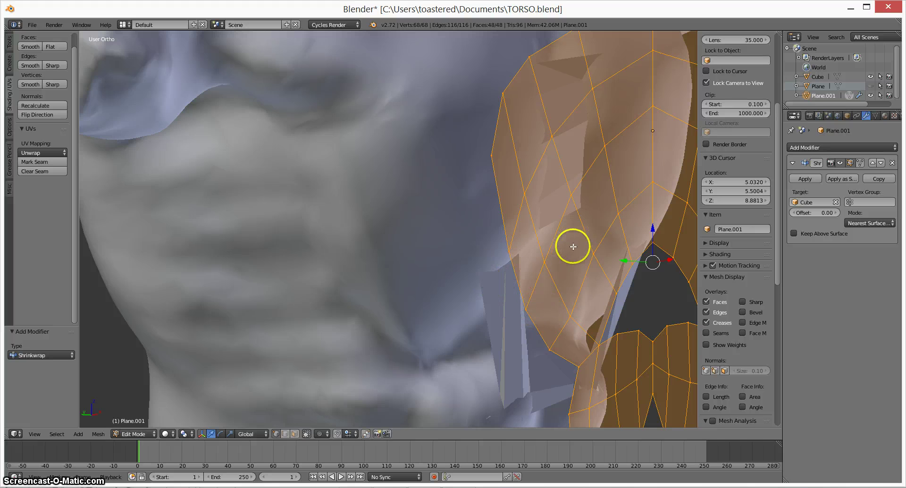
scroll(561, 246, "down", 4)
key("KP_6")
key("KP_6")
key("KP_6")
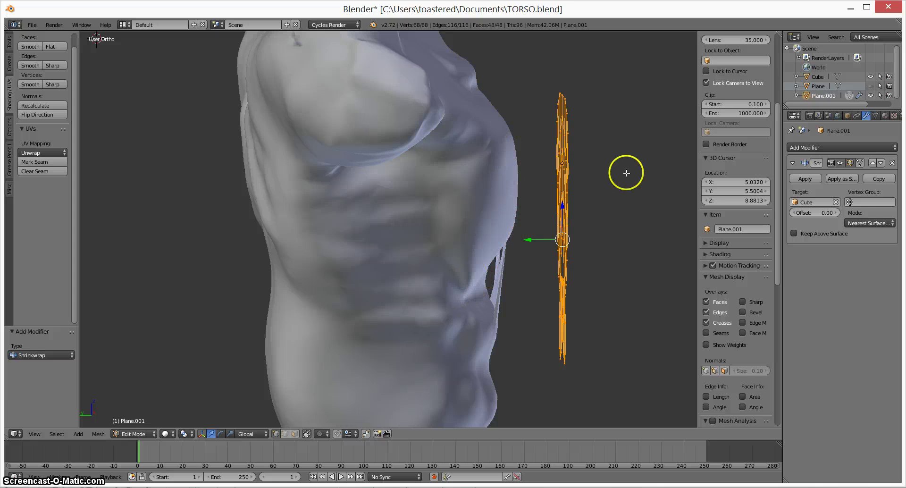
Switch the Shrinkwrap modifier's mode to Project
left_click(862, 223)
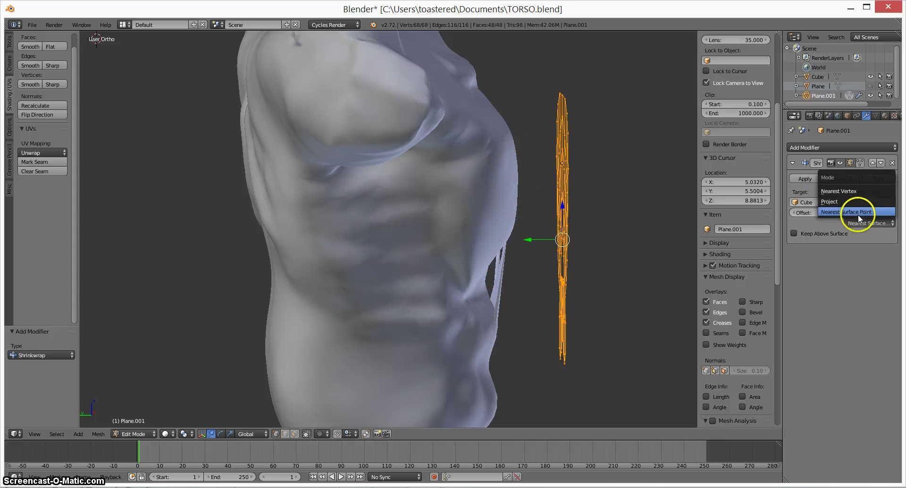
left_click(858, 213)
key("KP_3")
key("KP_1")
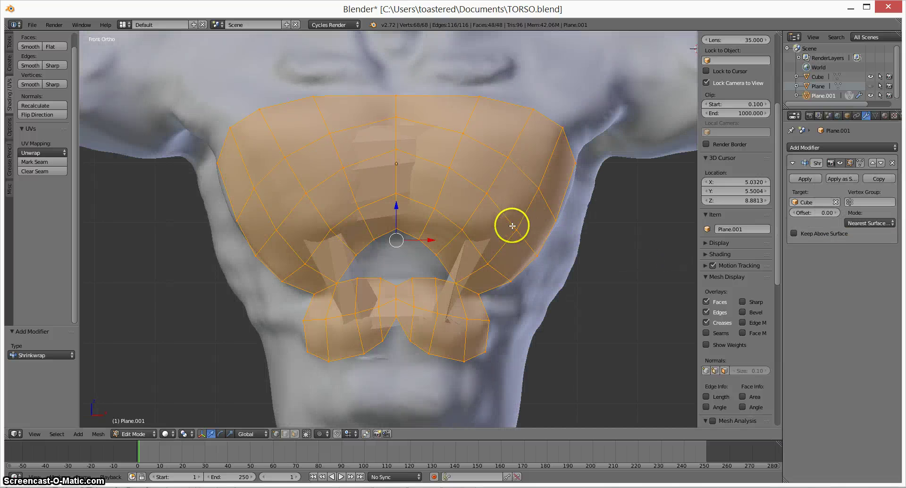
key("Tab")
key("Tab")
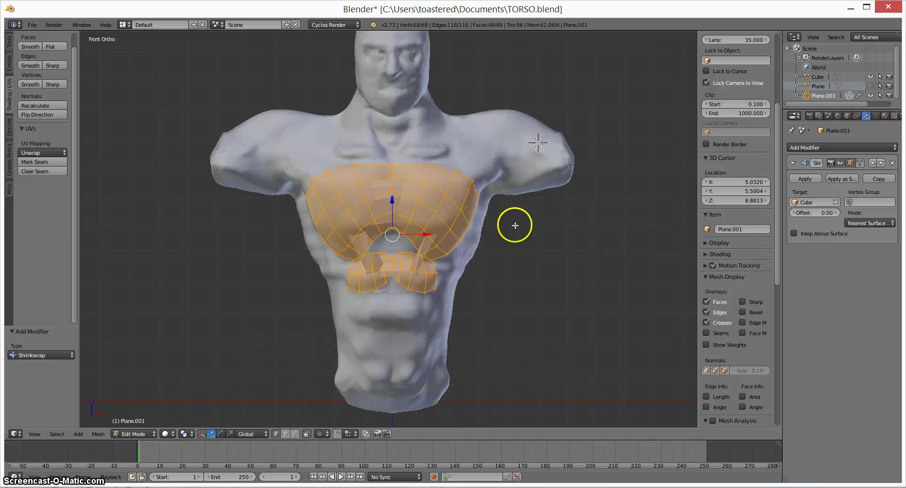
left_click(866, 224)
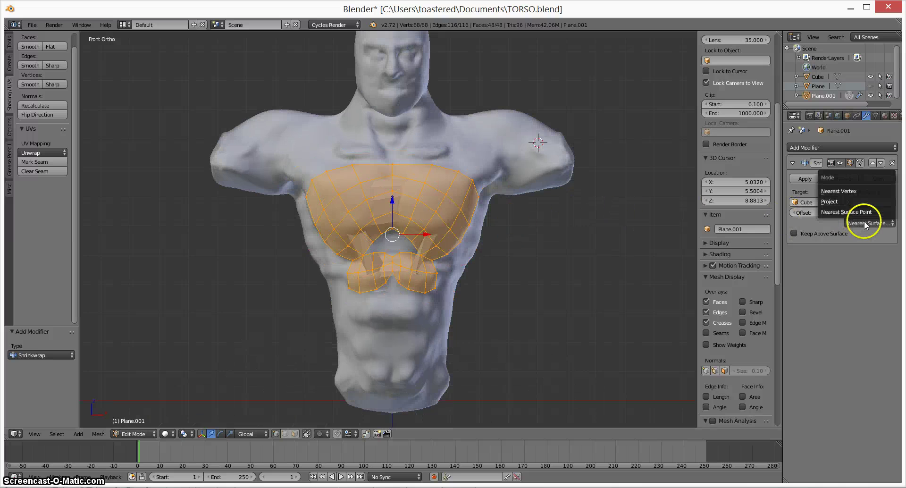
left_click(857, 202)
middle_click_drag(550, 256, 469, 264)
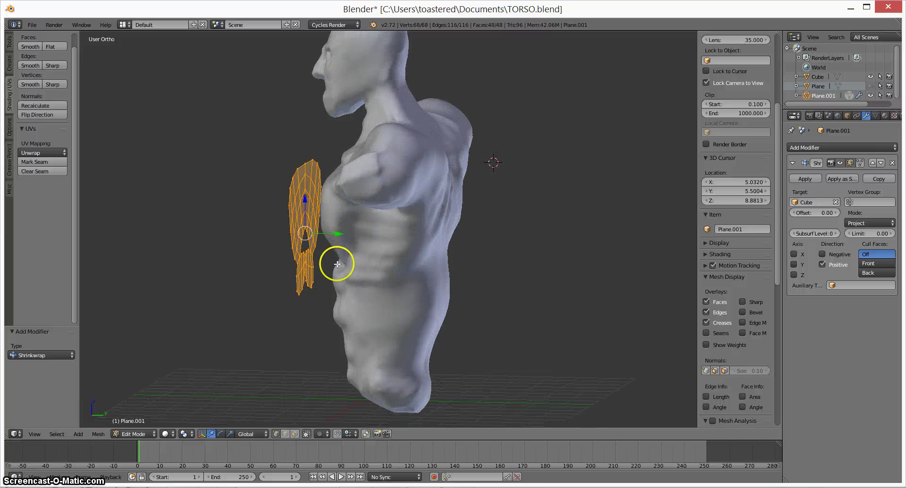
key("KP_3")
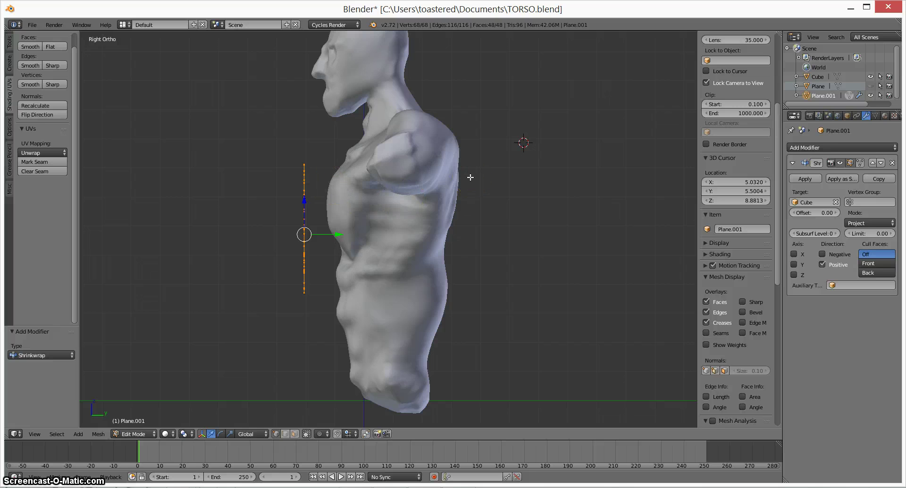
Move the patch 2.576 along Y against the torso's chest
key("g")
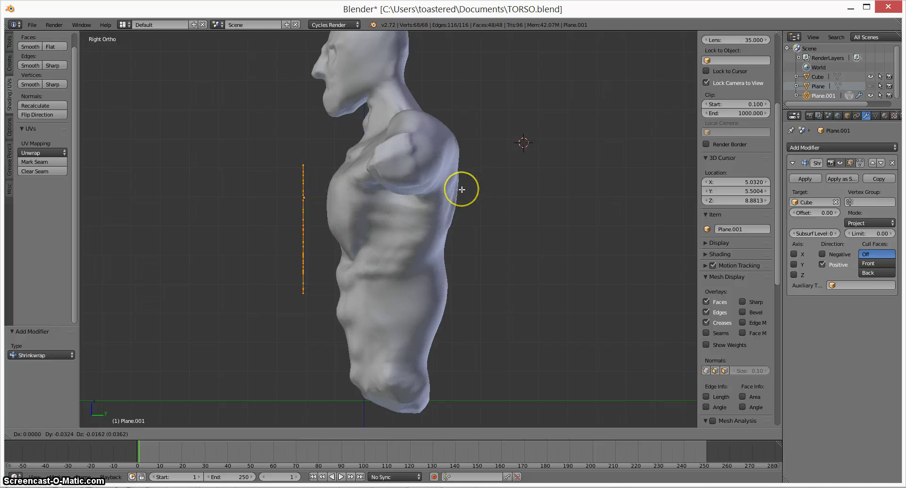
key("y")
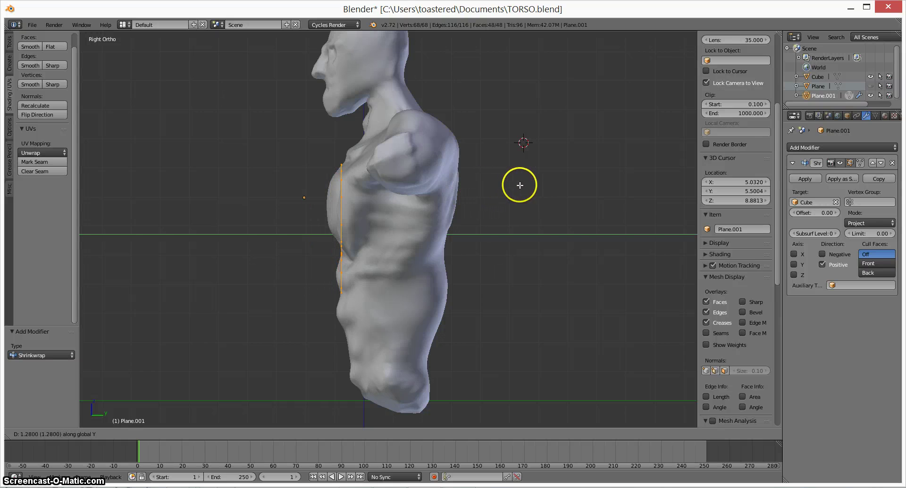
left_click(538, 181)
middle_click_drag(520, 246, 590, 249)
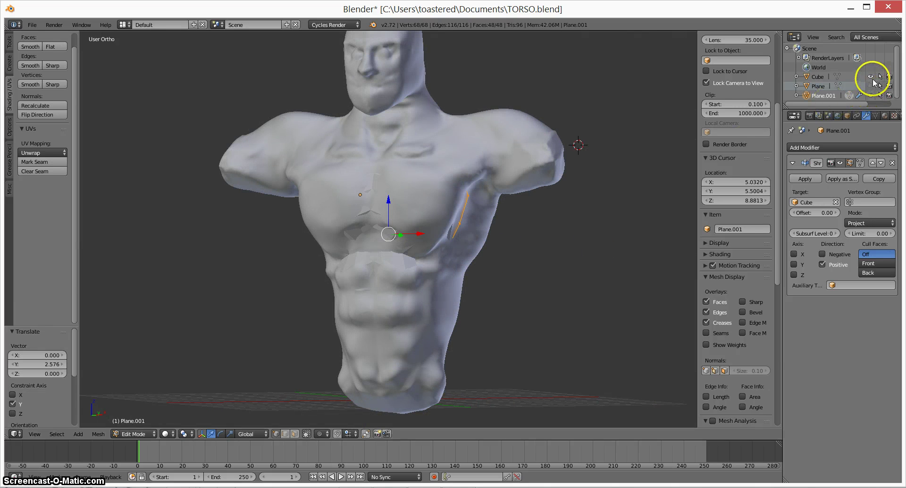
Hide the Cube torso and apply Shade Smooth to the chest patch
left_click(870, 76)
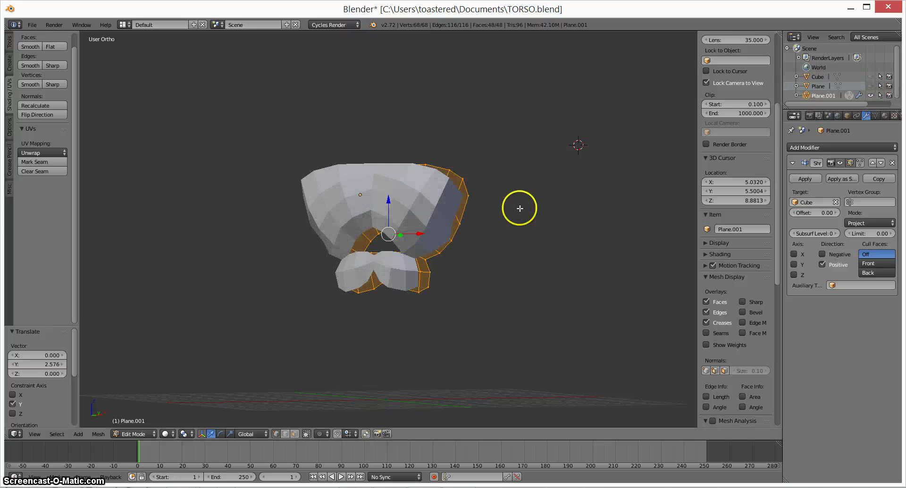
middle_click_drag(536, 201, 626, 282)
middle_click_drag(518, 245, 500, 208)
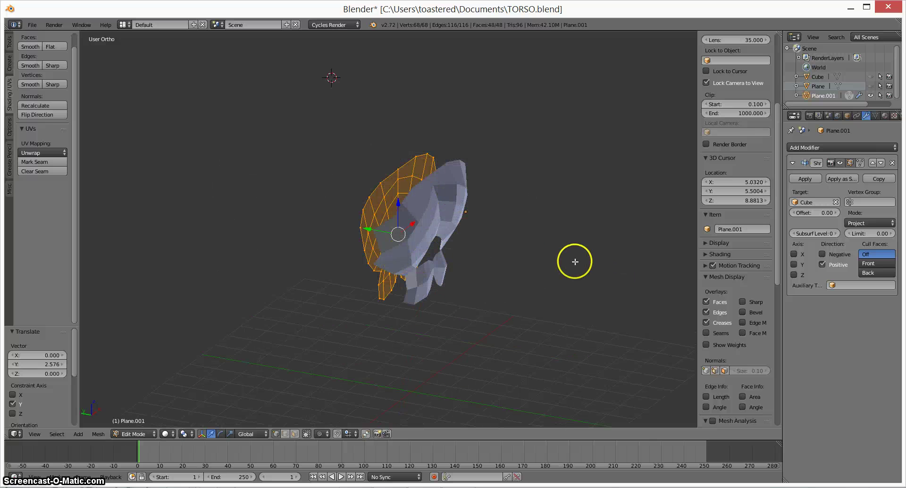
middle_click_drag(508, 234, 459, 235)
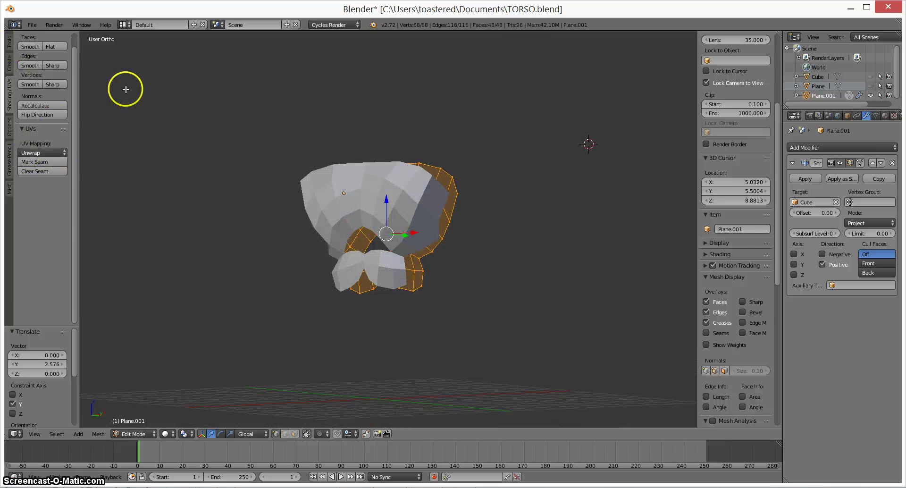
key("Tab")
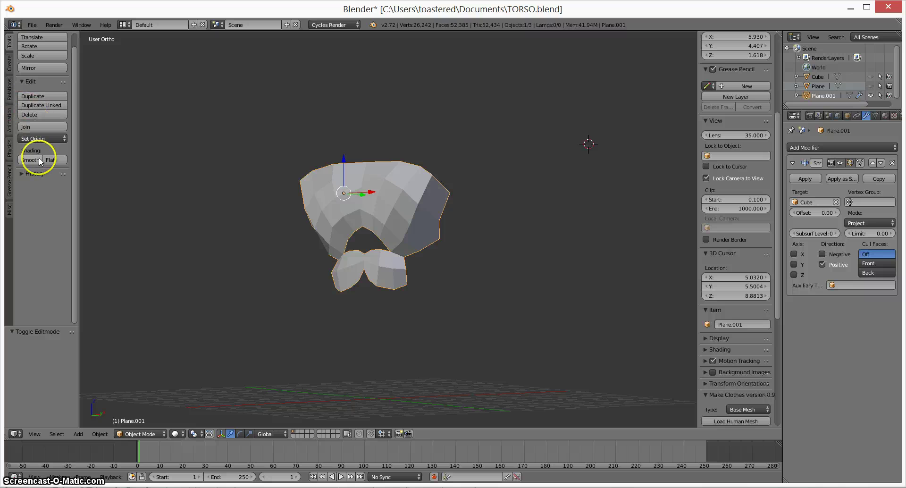
left_click(38, 158)
mouse_move(333, 225)
middle_mouse_down()
mouse_move(381, 249)
mouse_move(340, 233)
middle_mouse_up()
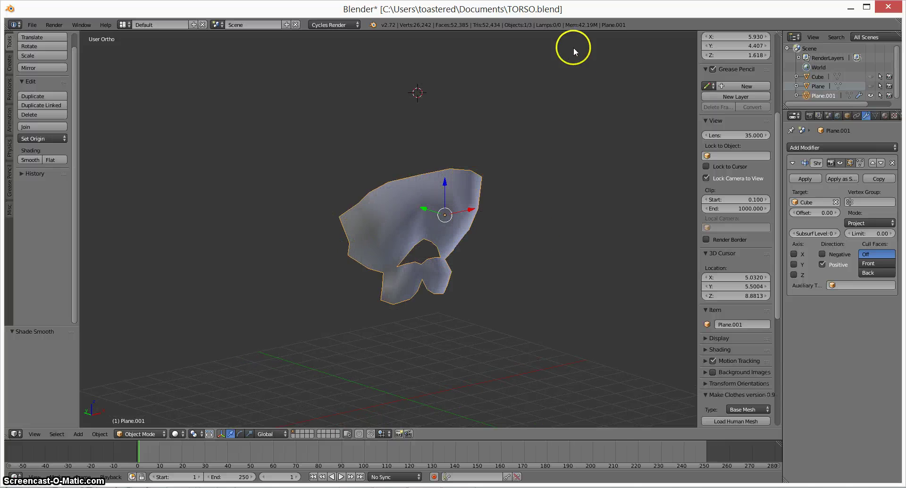
Check the patch in Edit Mode, then unhide Cube and select the torso object
key("Tab")
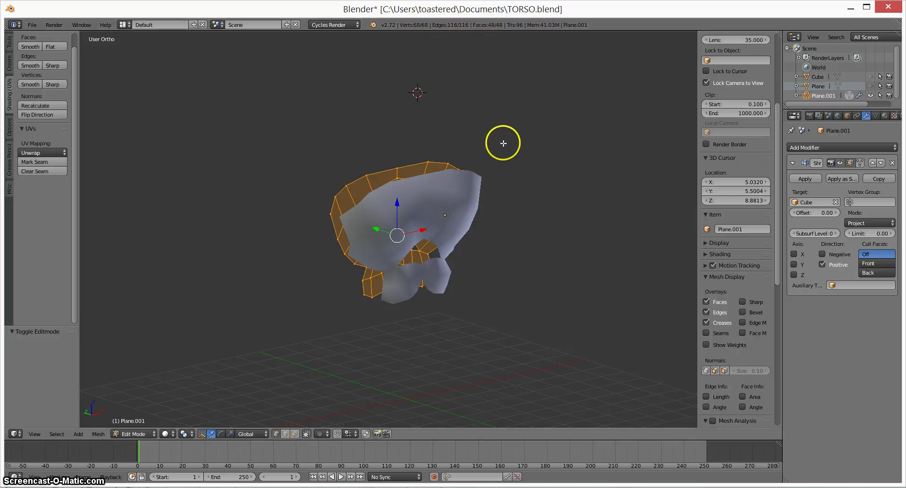
key("KP_3")
middle_click_drag(517, 127, 496, 130)
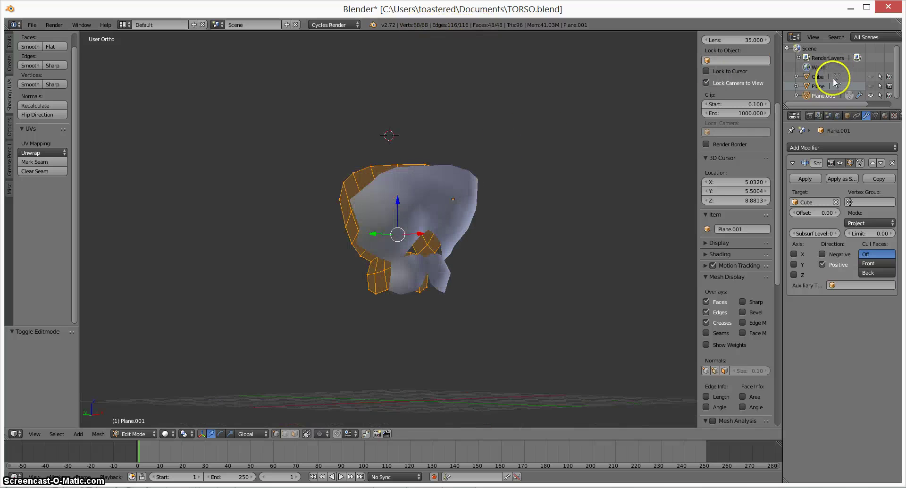
left_click(871, 77)
key("Tab")
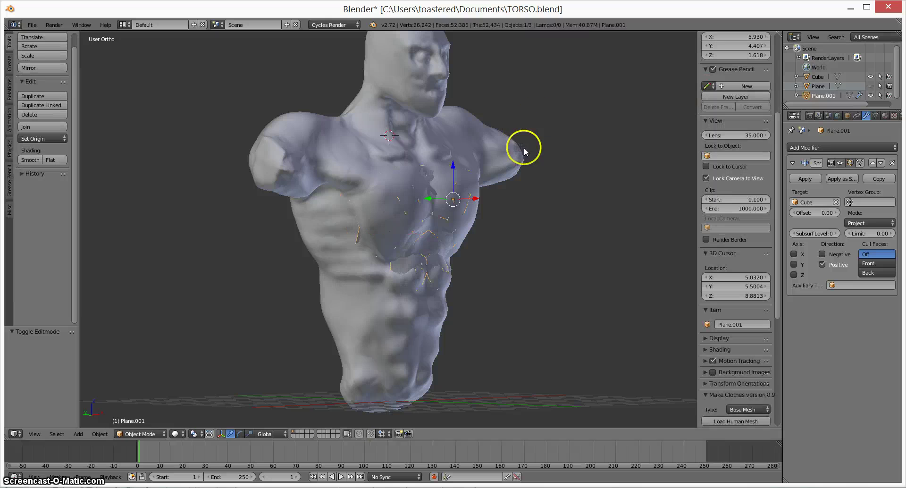
left_click(818, 77)
Enter Edit Mode on Cube, select chest vertices, and orbit to inspect its dense triangulated mesh
key("Tab")
middle_click_drag(535, 195, 505, 193)
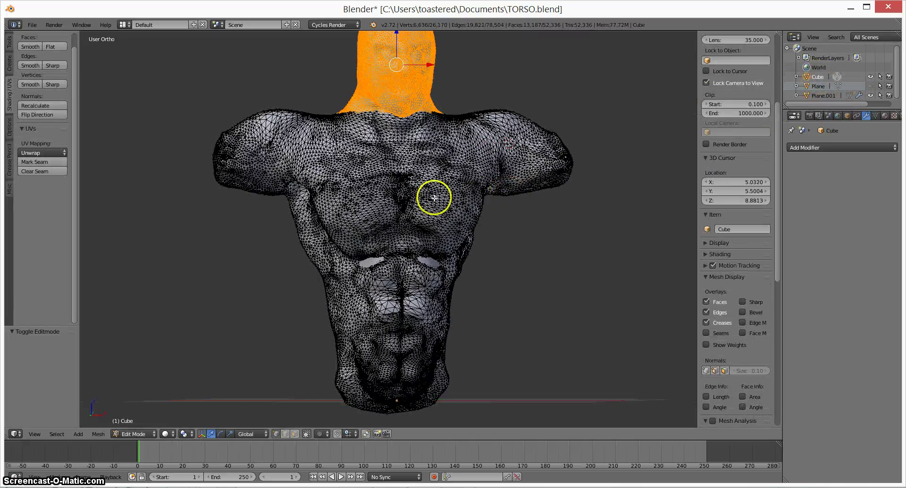
left_click(399, 178)
left_click(406, 224)
left_click(428, 203)
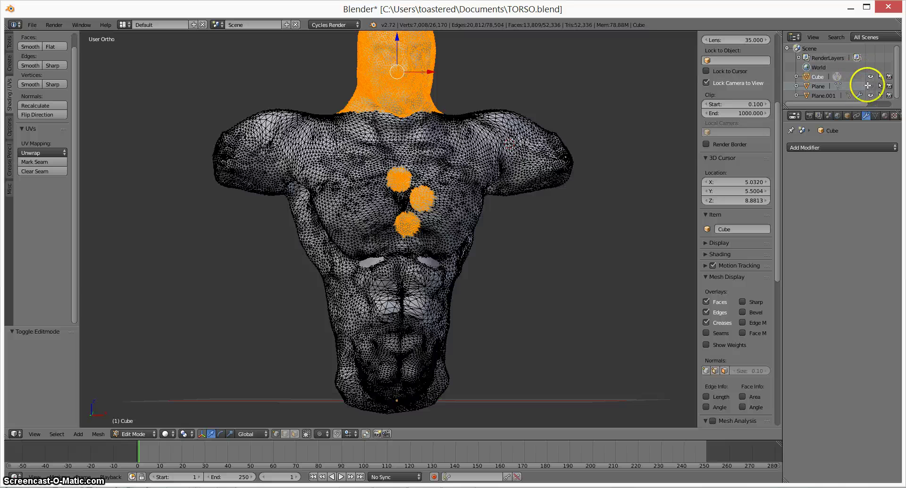
middle_click_drag(495, 265, 508, 297)
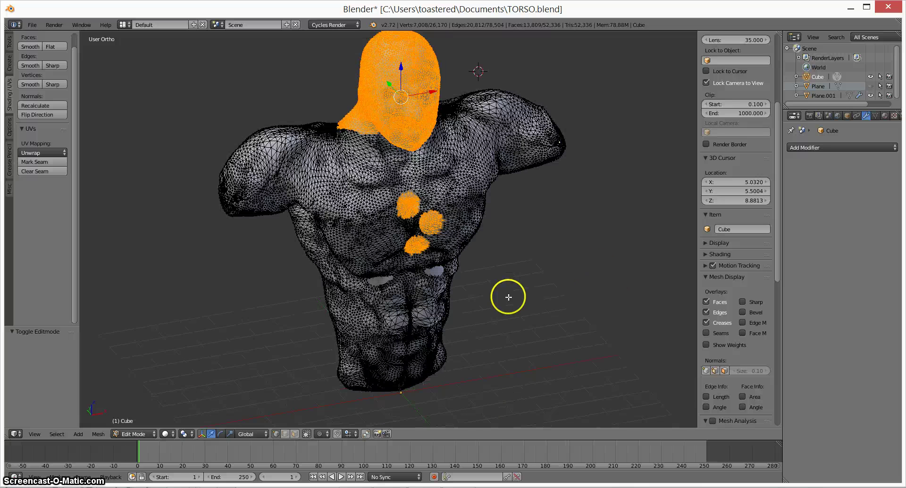
middle_click_drag(333, 204, 334, 207)
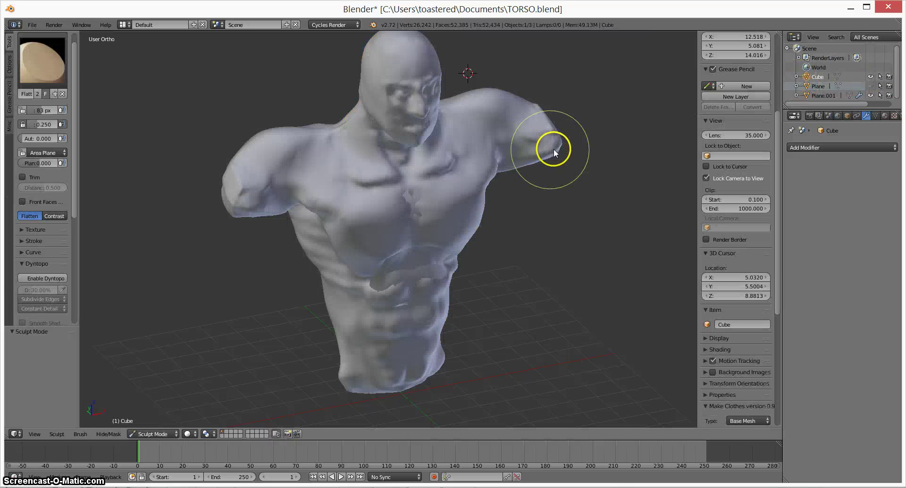
Select Plane.001 and move it along Y to -5.752, in front of the torso
key("KP_3")
key("KP_1")
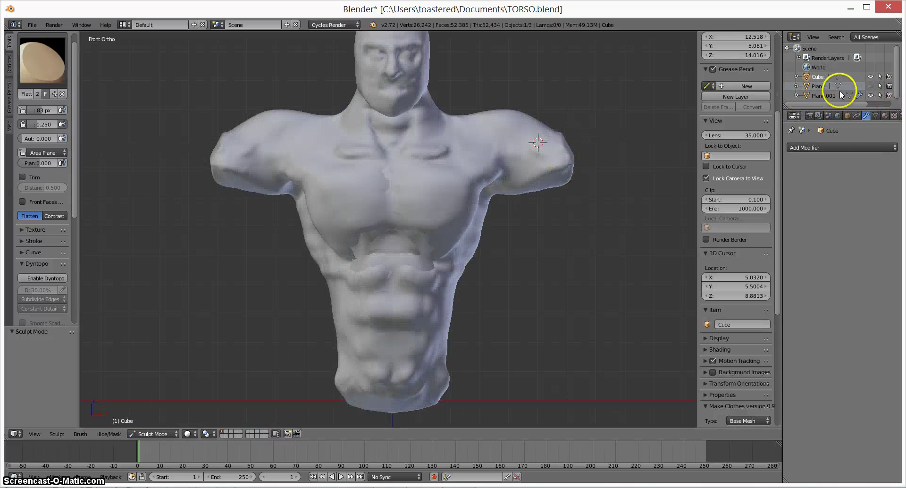
left_click(825, 95)
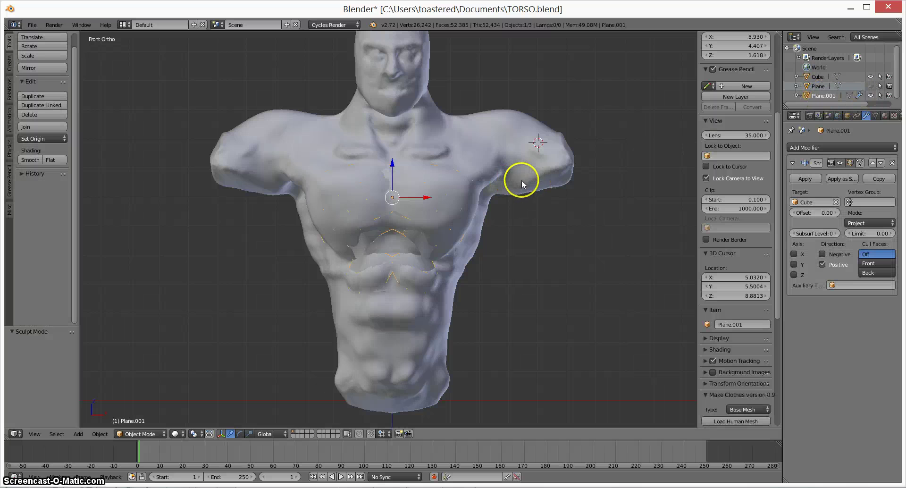
key("KP_3")
key("g")
key("y")
left_click(288, 210)
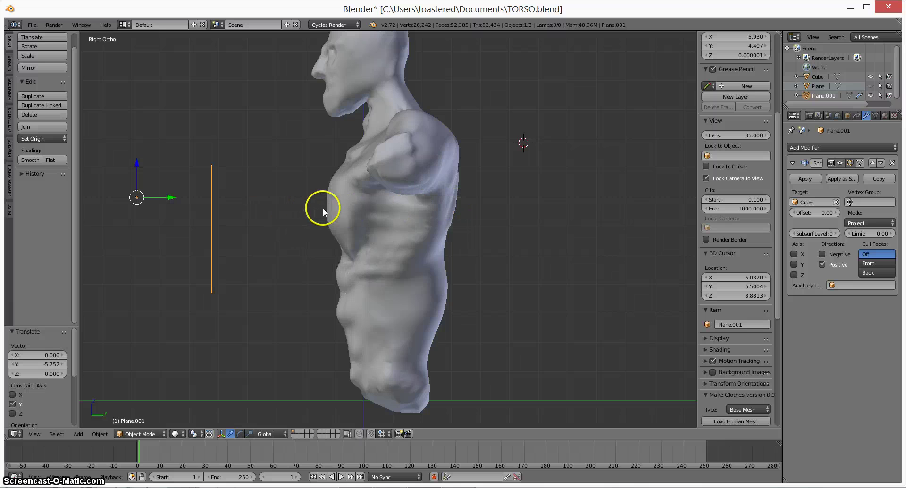
Confirm the Shrinkwrap mode stays on Project in front view
key("KP_1")
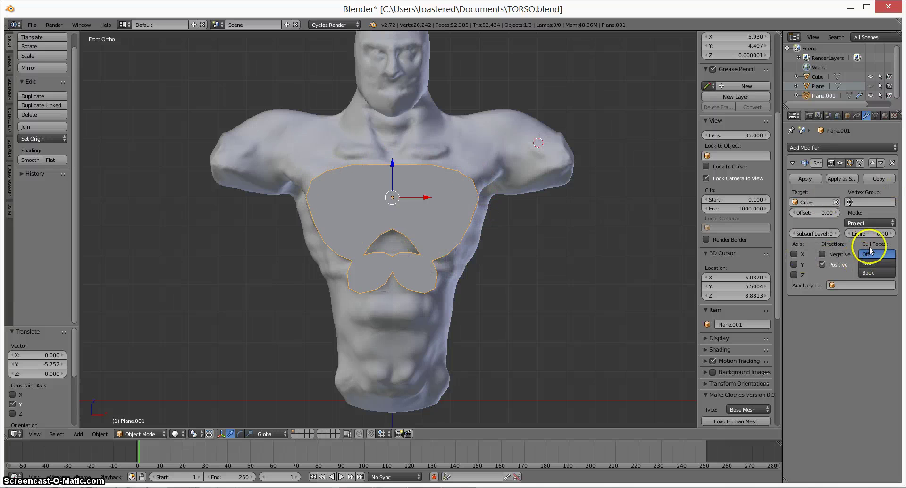
left_click(881, 223)
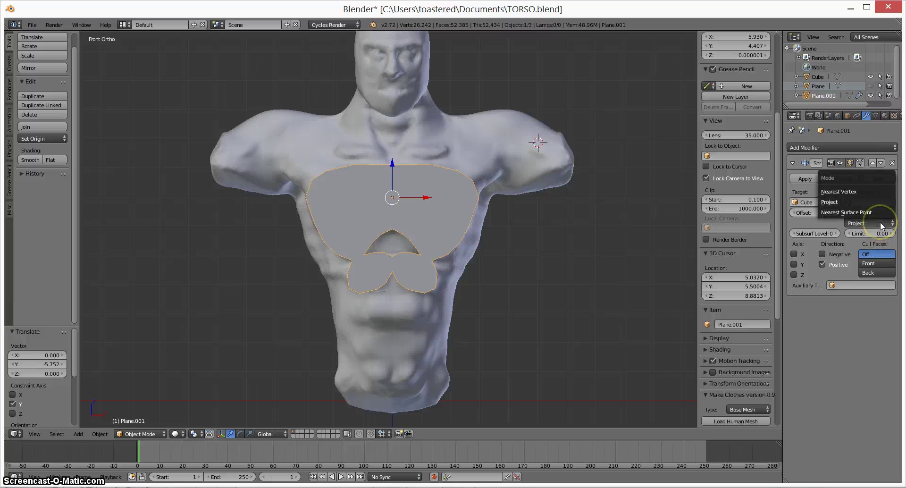
left_click(842, 202)
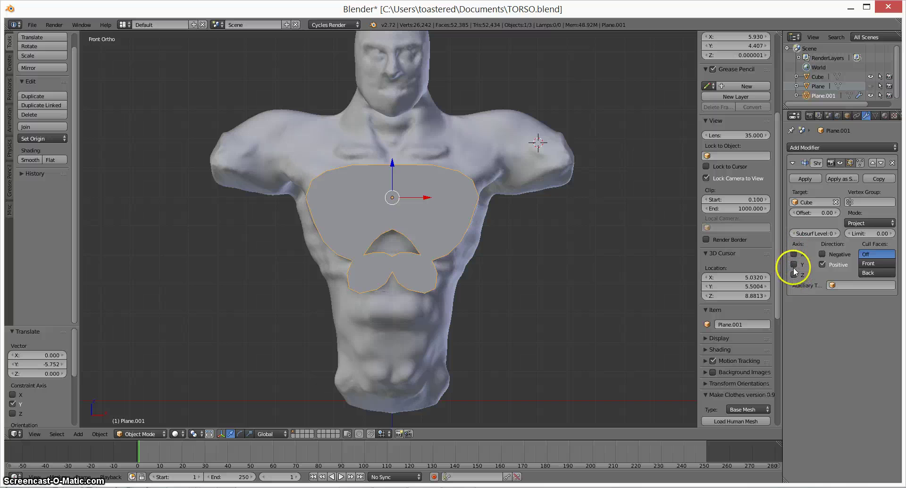
middle_click_drag(598, 277, 508, 281)
Slide the patch along Y in side view to adjust its depth beside the torso
key("g")
key("y")
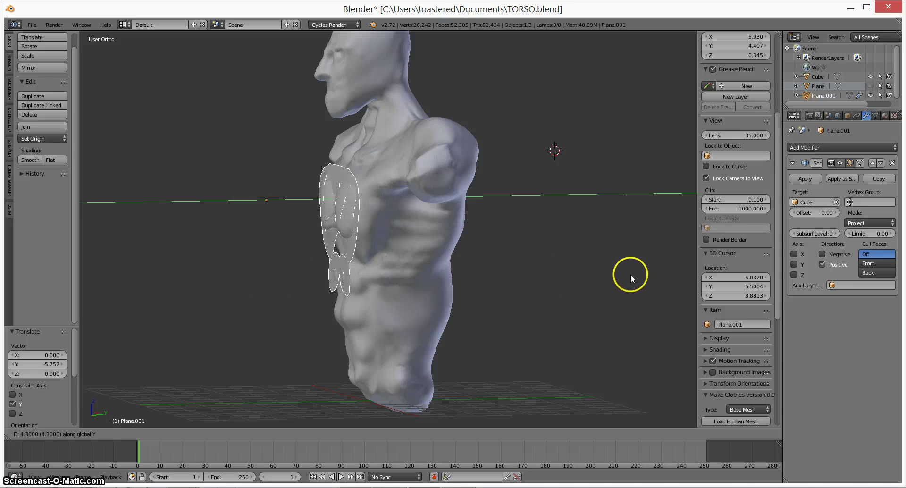
left_click(420, 256)
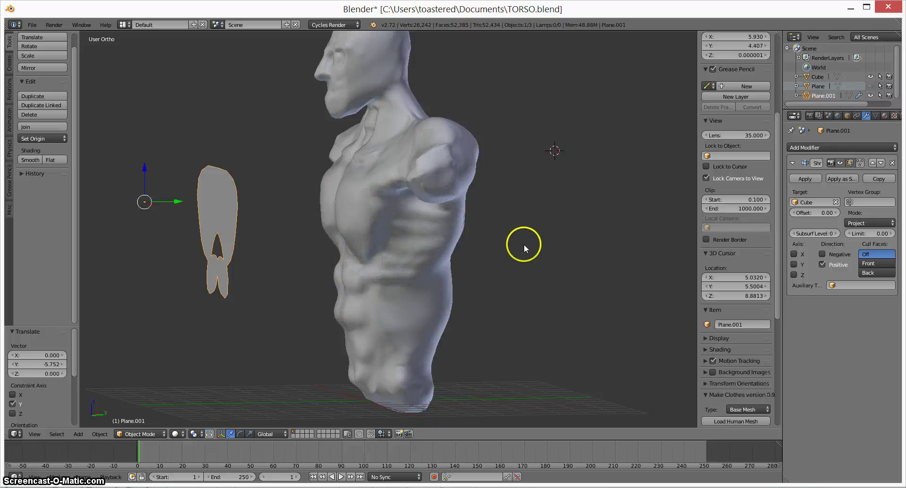
middle_click_drag(523, 244, 502, 241)
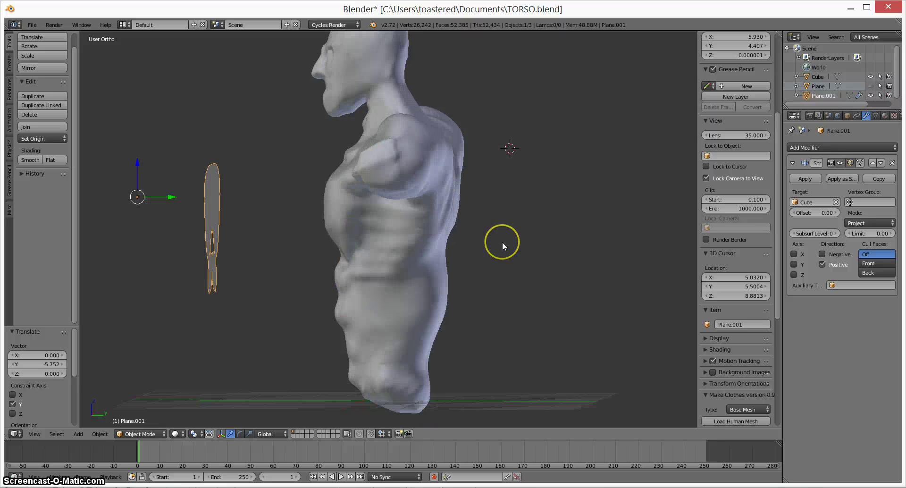
left_click(879, 224)
Move Plane.001 4.962 along Y behind the chest so it projects onto the torso
key("g")
key("y")
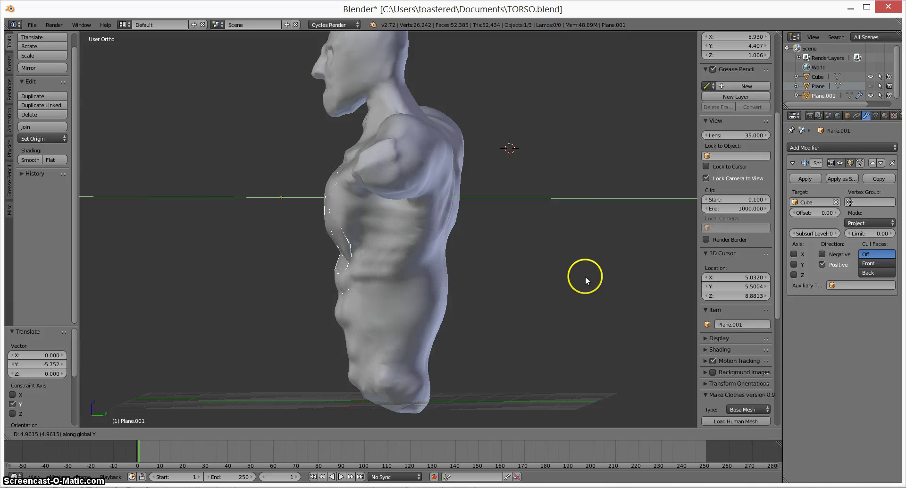
left_click(585, 276)
middle_click_drag(565, 310, 667, 317)
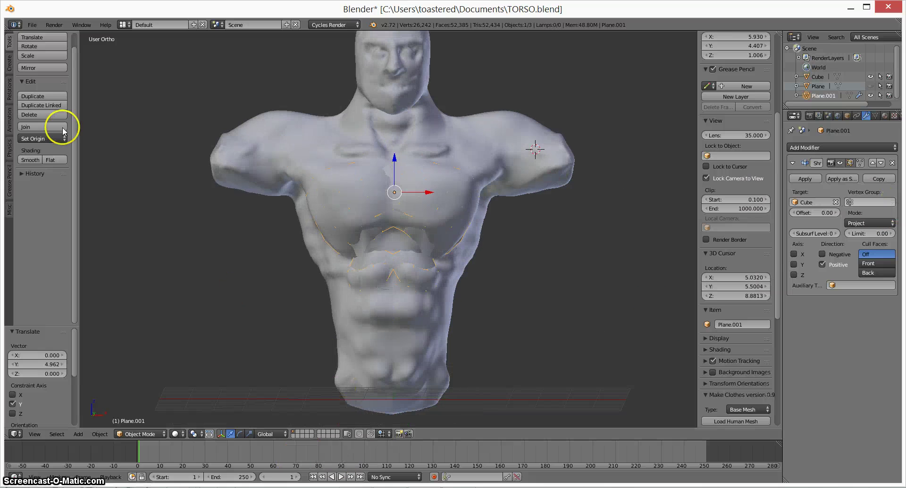
left_click(42, 127)
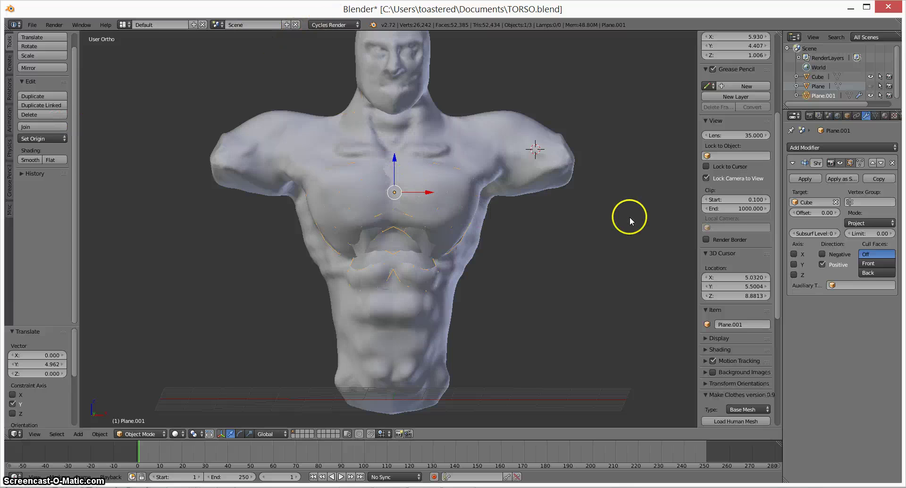